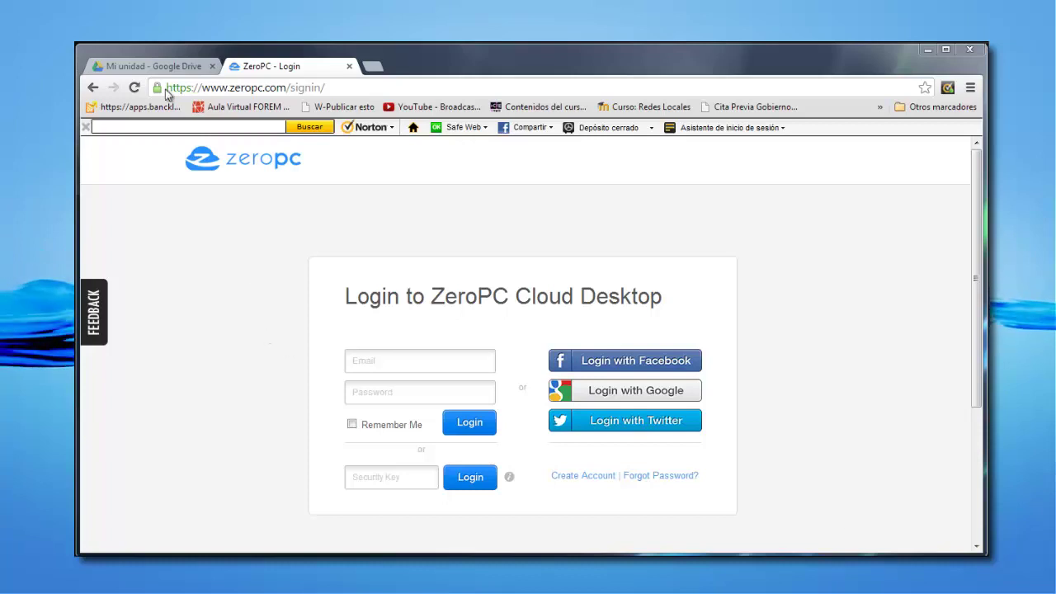
# Step: Show the Google Drive files of Mi unidad in list view
pyautogui.click(148, 66)
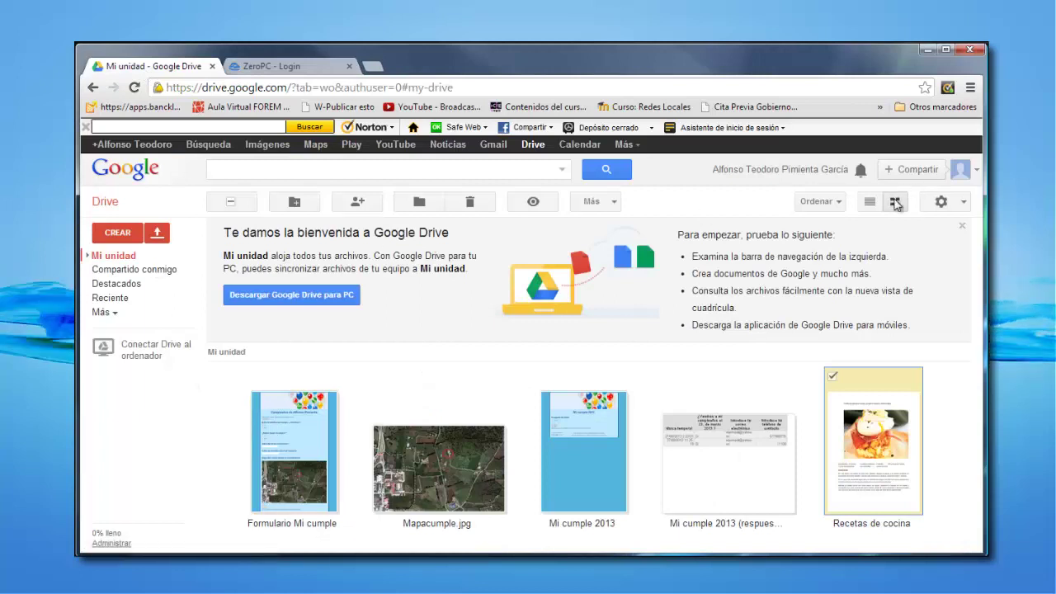
pyautogui.click(870, 203)
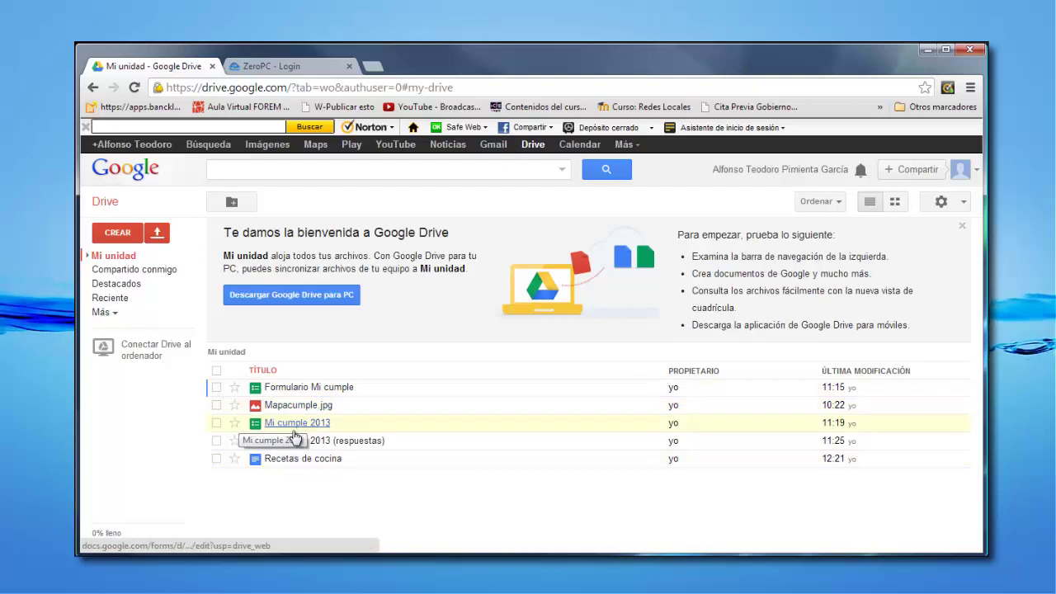
# Step: Log in to ZeroPC with the Google account and accept the permissions the application requests
pyautogui.click(293, 67)
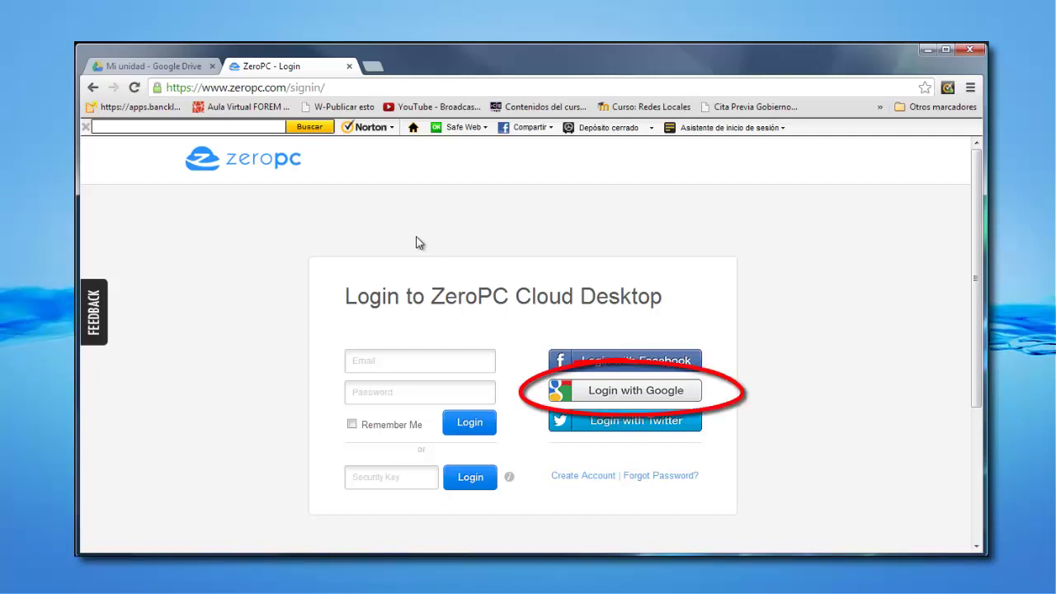
pyautogui.click(621, 395)
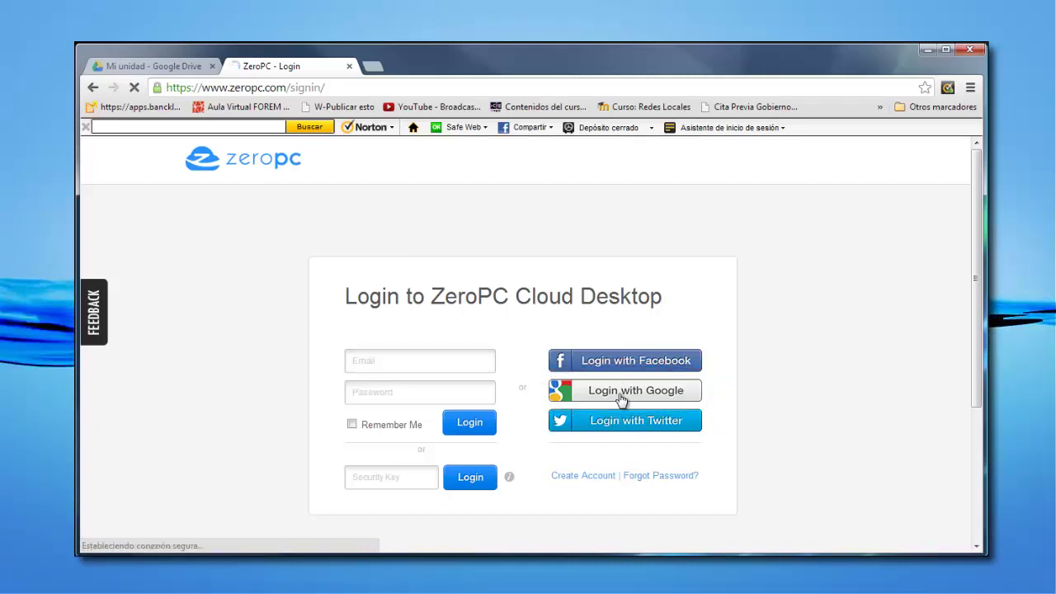
pyautogui.scroll(-1, 776, 394)
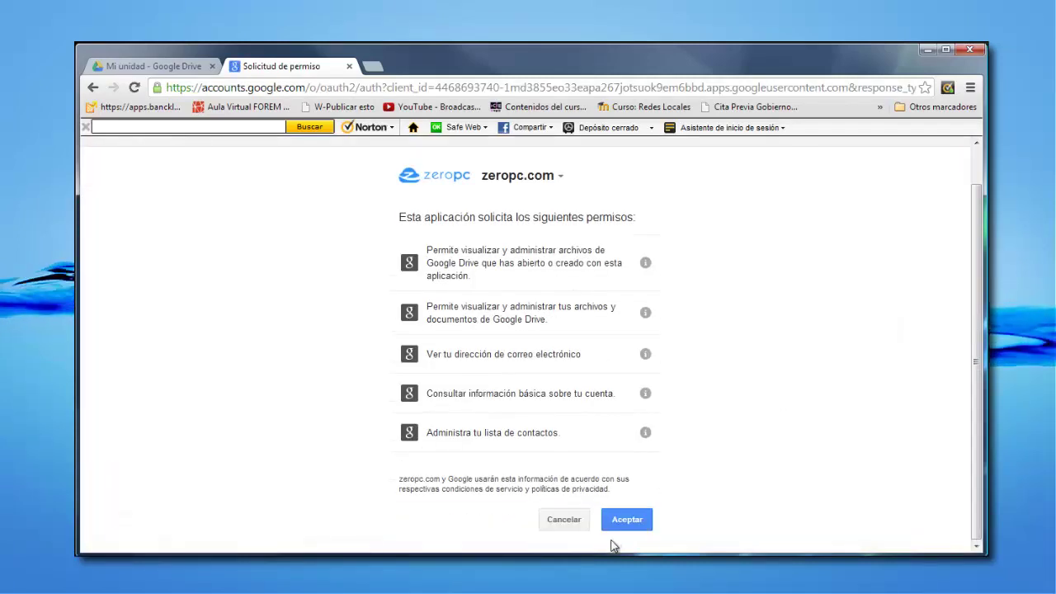
pyautogui.click(642, 520)
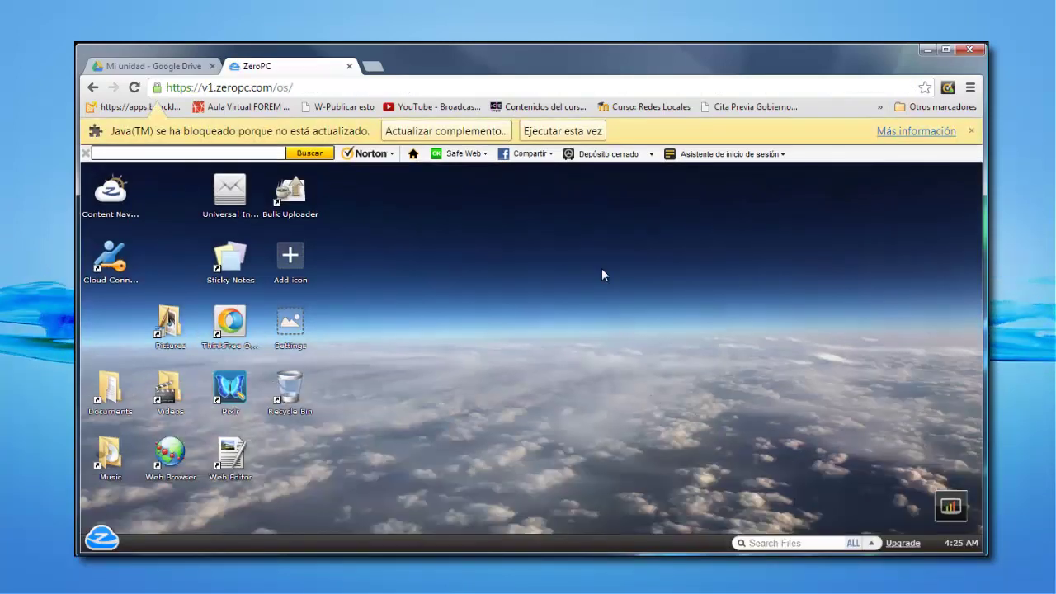
# Step: Allow the blocked Java plug-in this one time and run the HModeApplet application
pyautogui.click(544, 134)
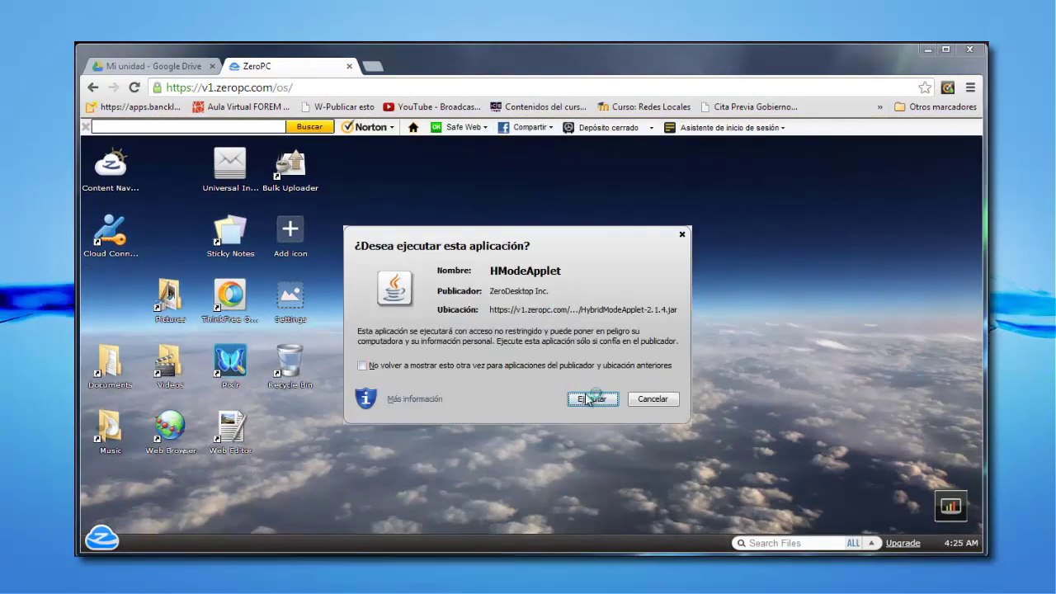
pyautogui.click(588, 396)
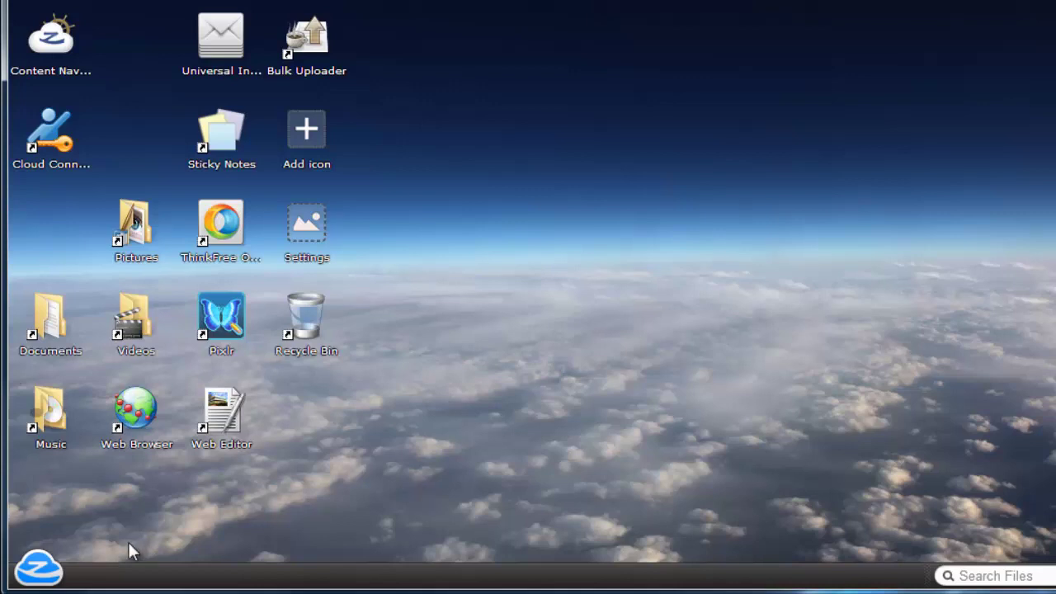
pyautogui.click(65, 572)
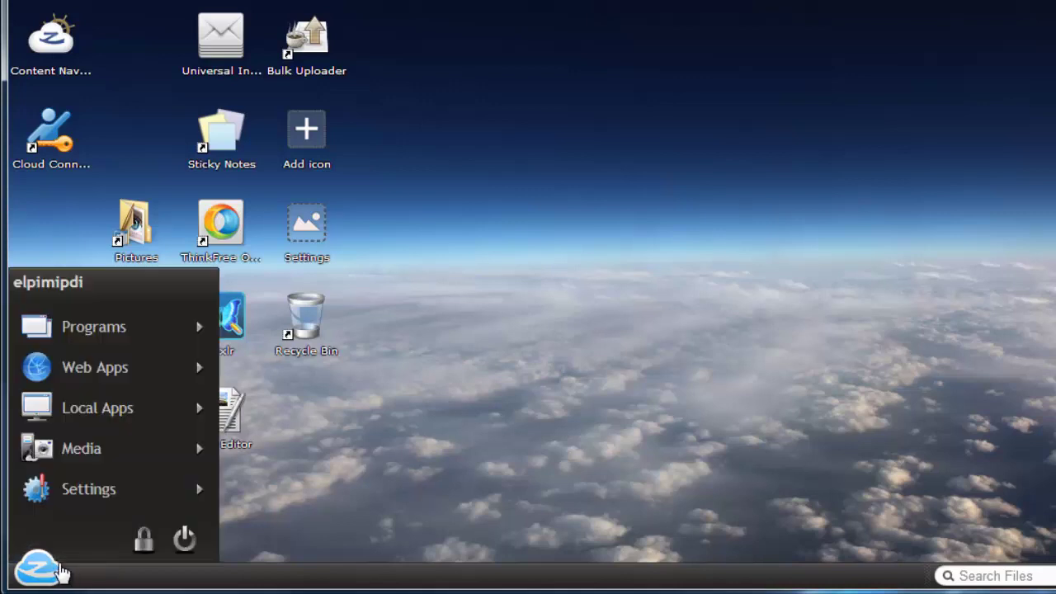
pyautogui.moveTo(89, 346)
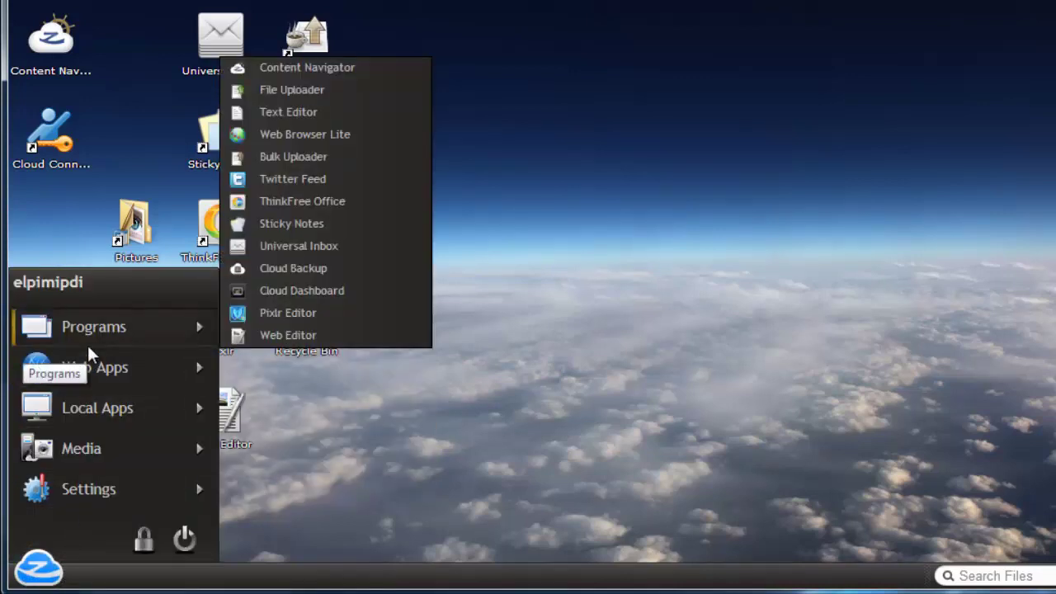
pyautogui.moveTo(87, 367)
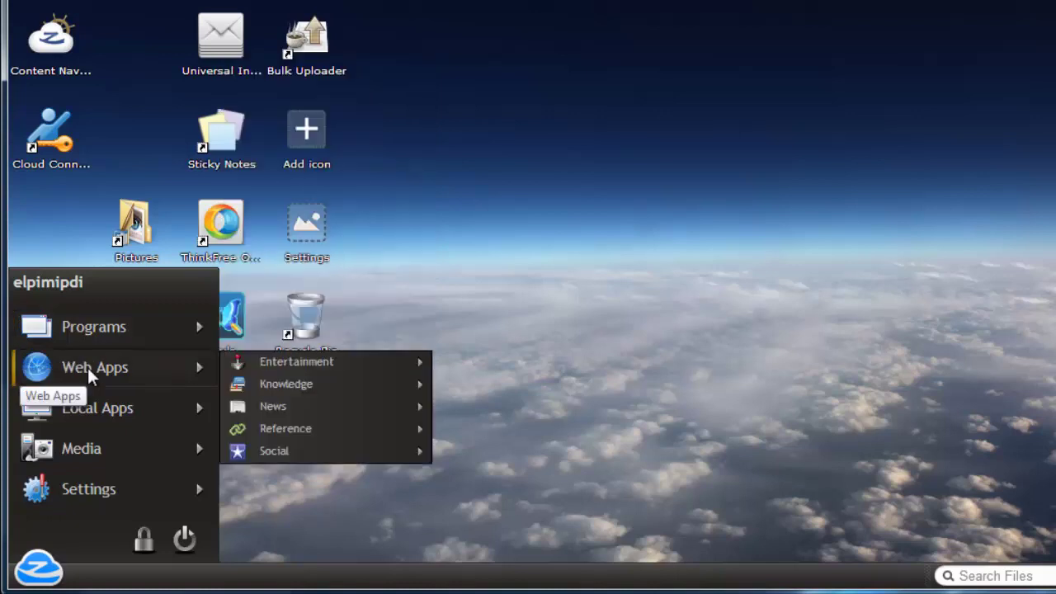
pyautogui.moveTo(105, 412)
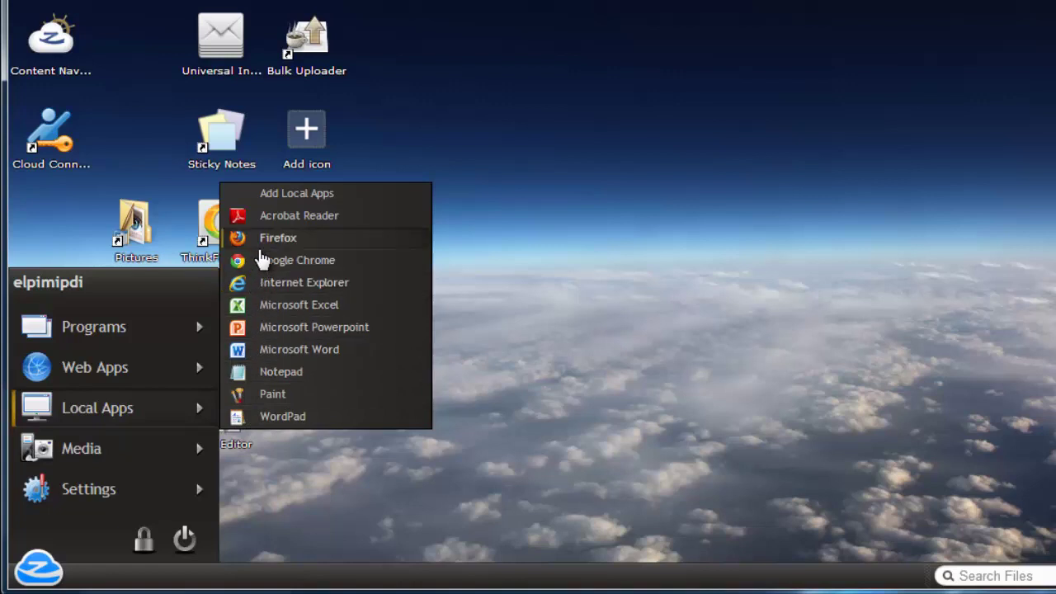
pyautogui.moveTo(160, 439)
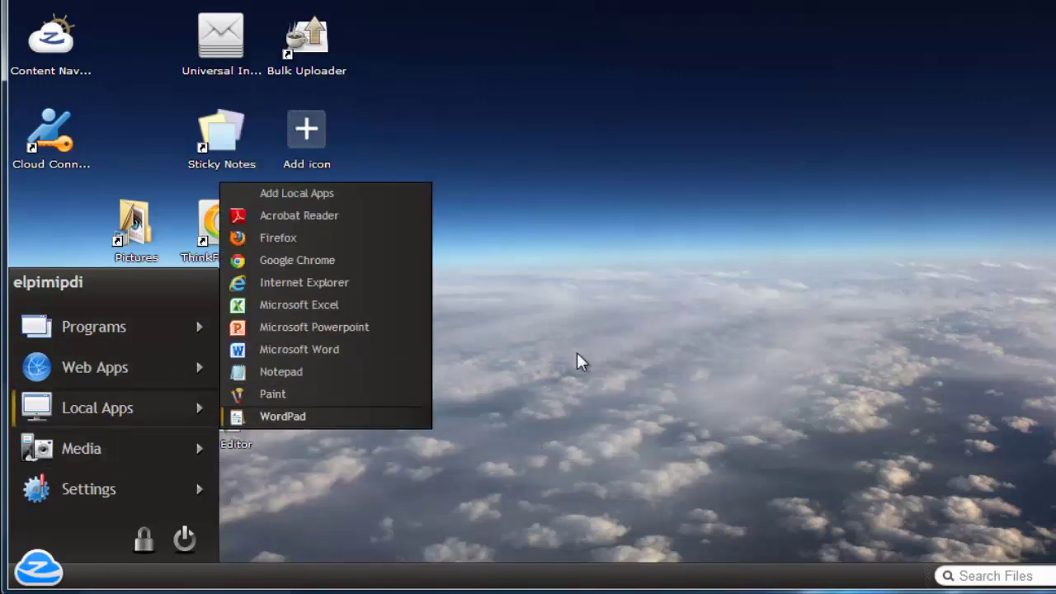
pyautogui.click(549, 309)
# Step: Open the desktop's Documents folder and display the folders of the connected Google storage
pyautogui.click(62, 323)
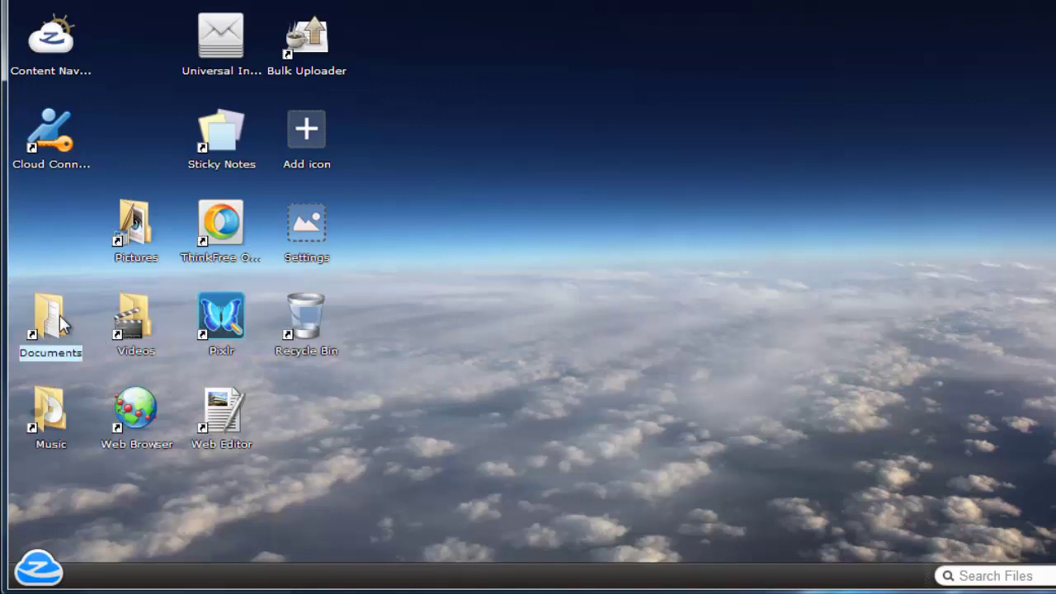
pyautogui.doubleClick(62, 323)
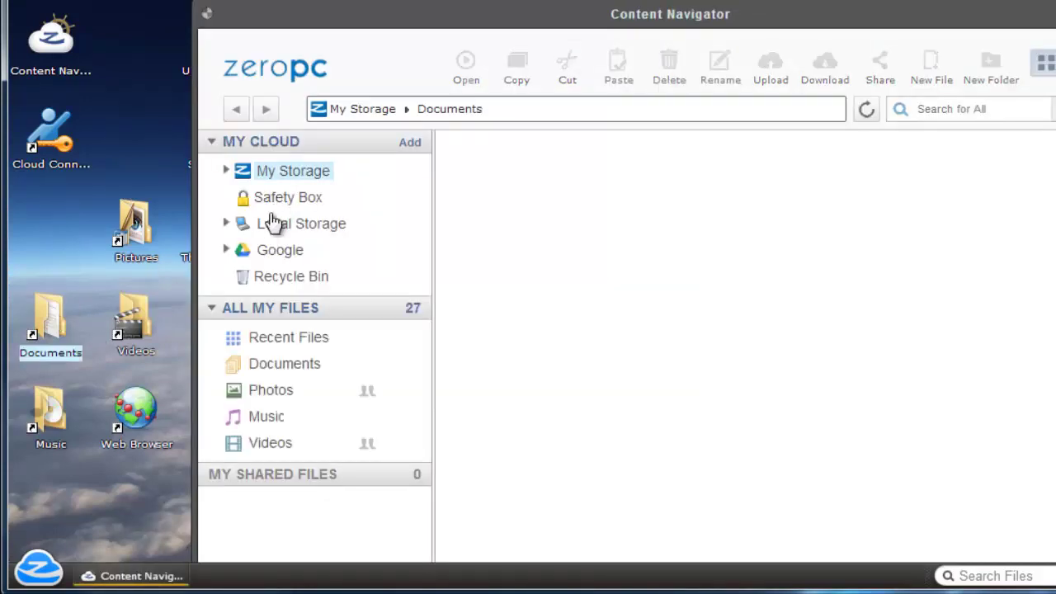
pyautogui.click(230, 250)
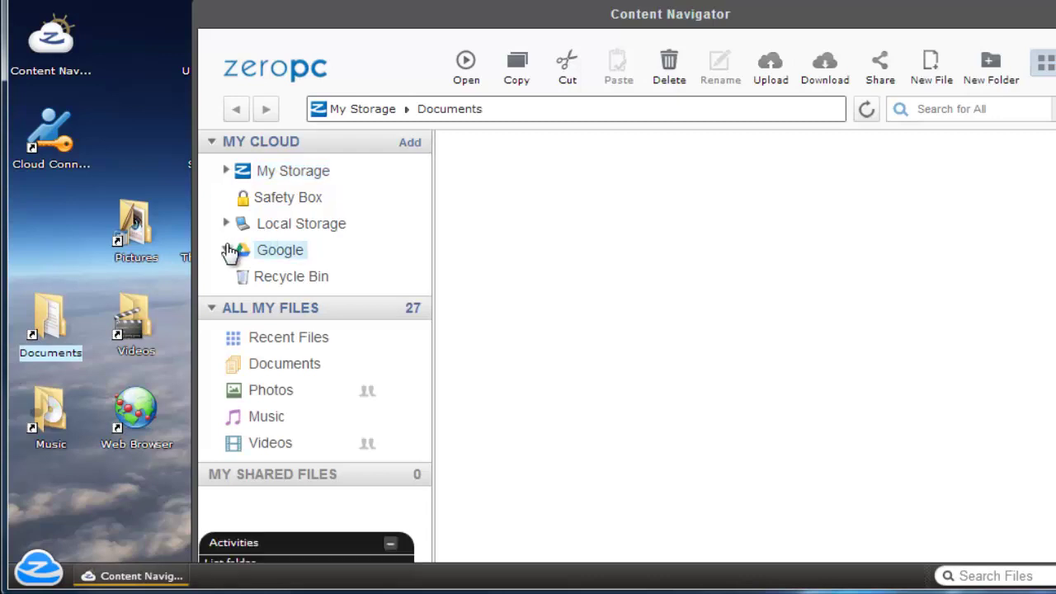
pyautogui.click(280, 253)
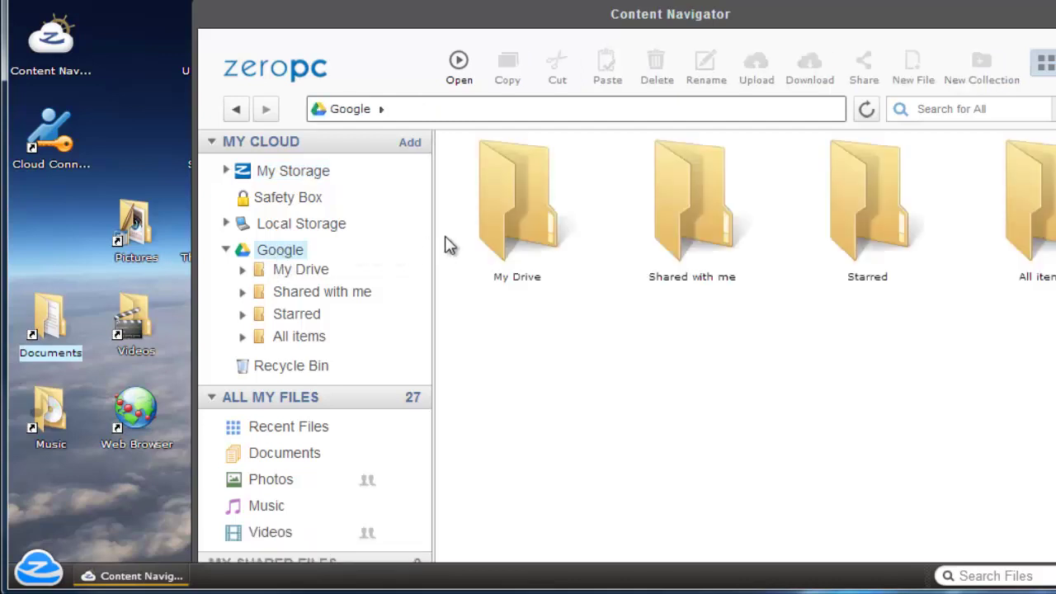
# Step: Show the contents of Google's My Drive folder as a detailed list, and minimize the Content Navigator
pyautogui.click(503, 222)
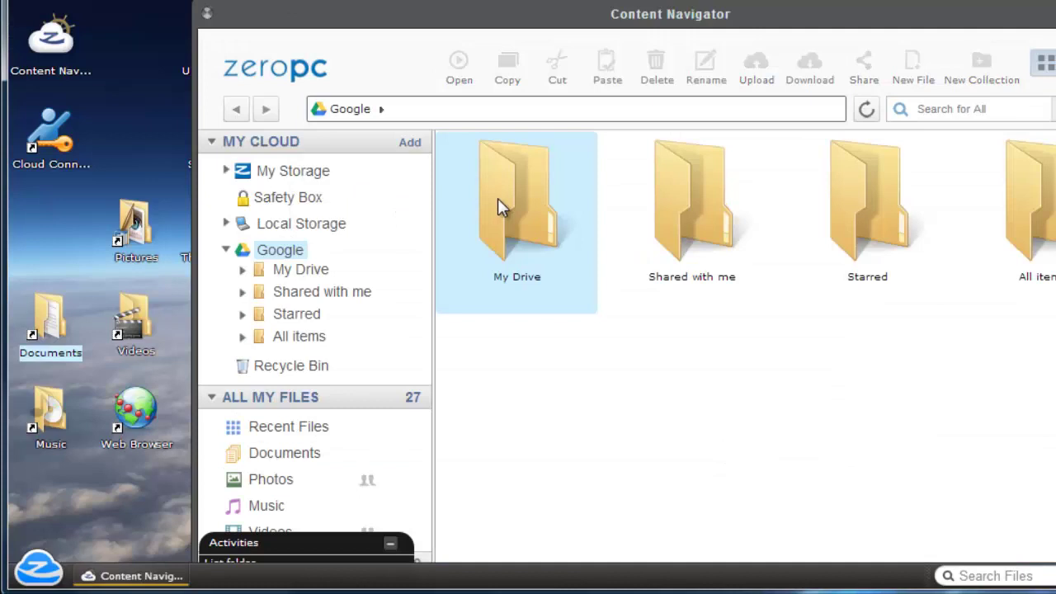
pyautogui.doubleClick(498, 201)
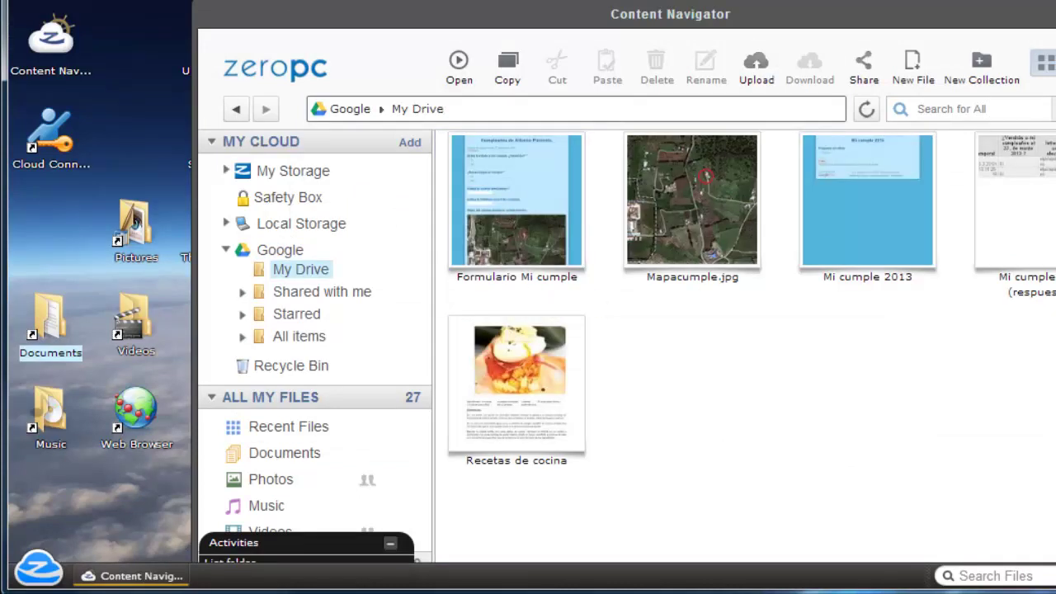
pyautogui.click(1051, 63)
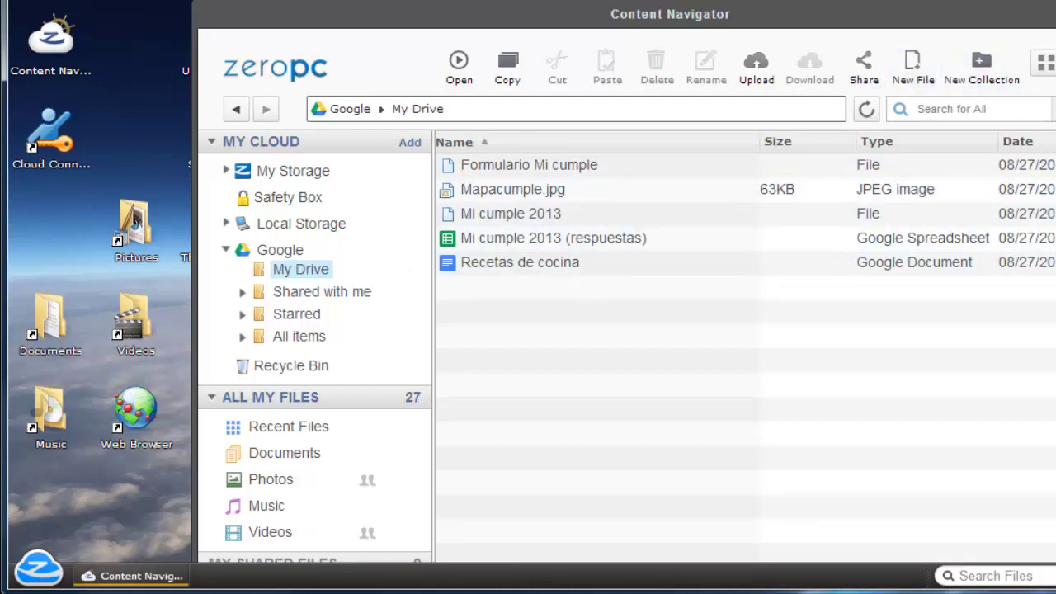
pyautogui.click(1052, 14)
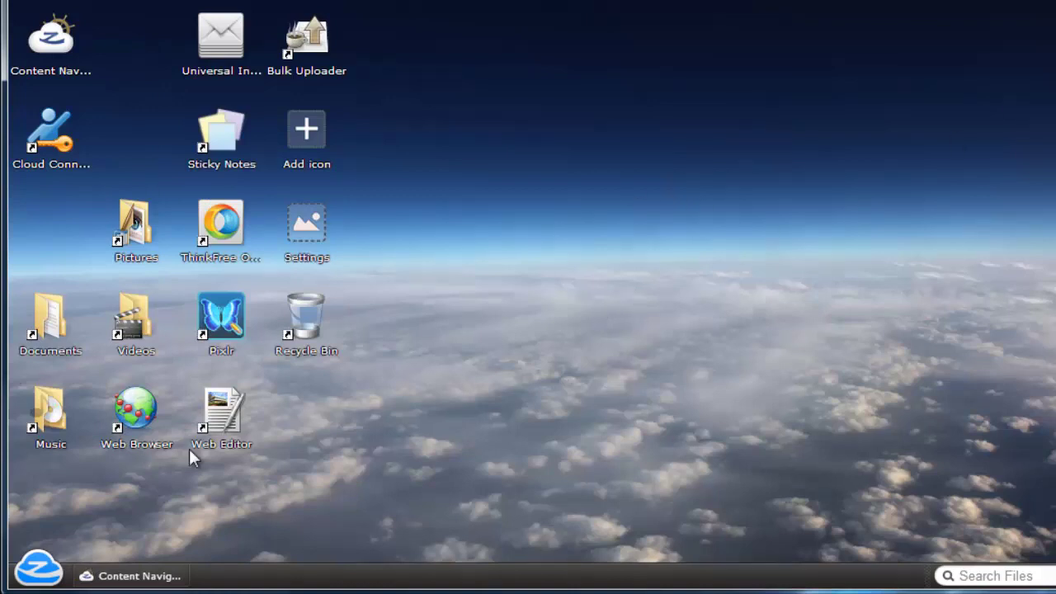
pyautogui.click(37, 572)
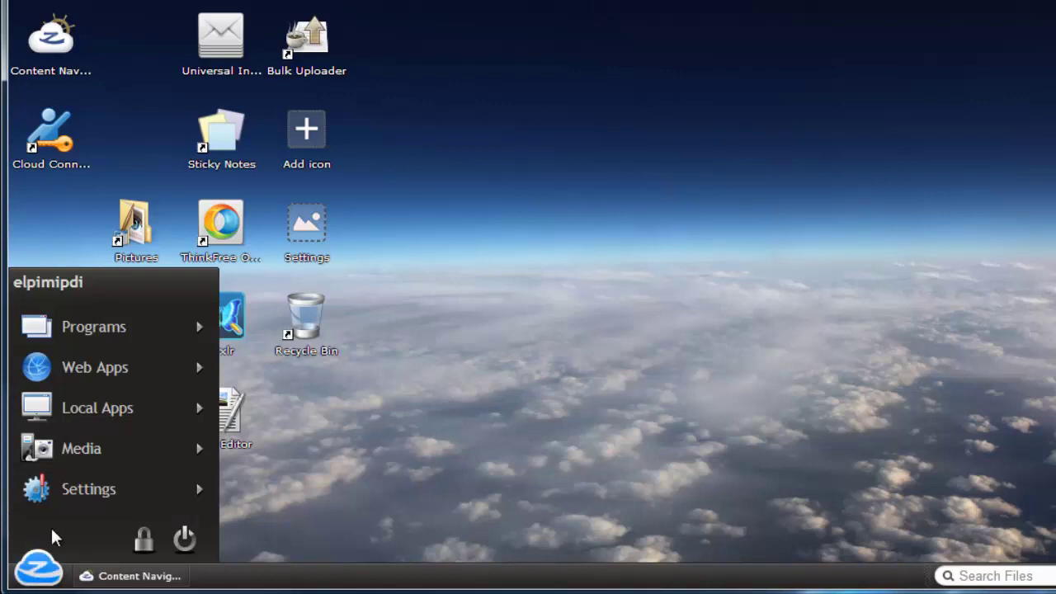
pyautogui.moveTo(67, 493)
pyautogui.moveTo(97, 408)
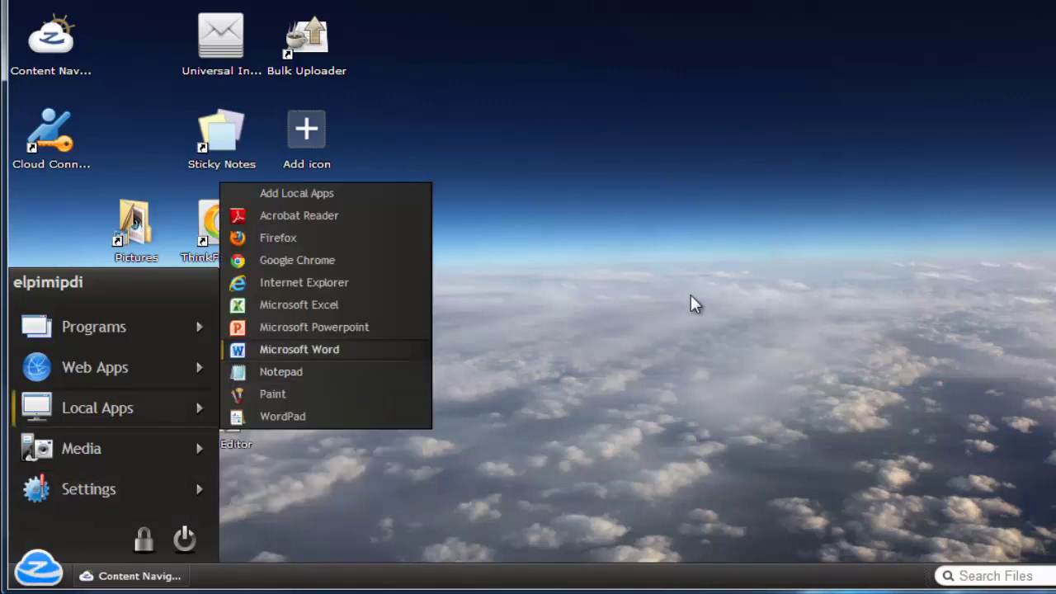
pyautogui.click(815, 295)
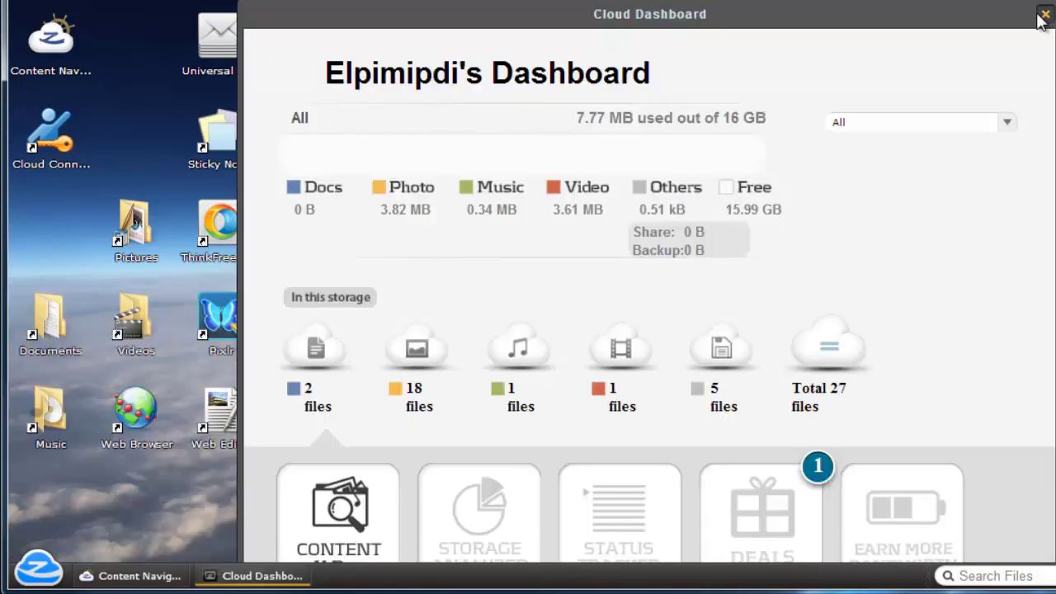
pyautogui.click(1045, 19)
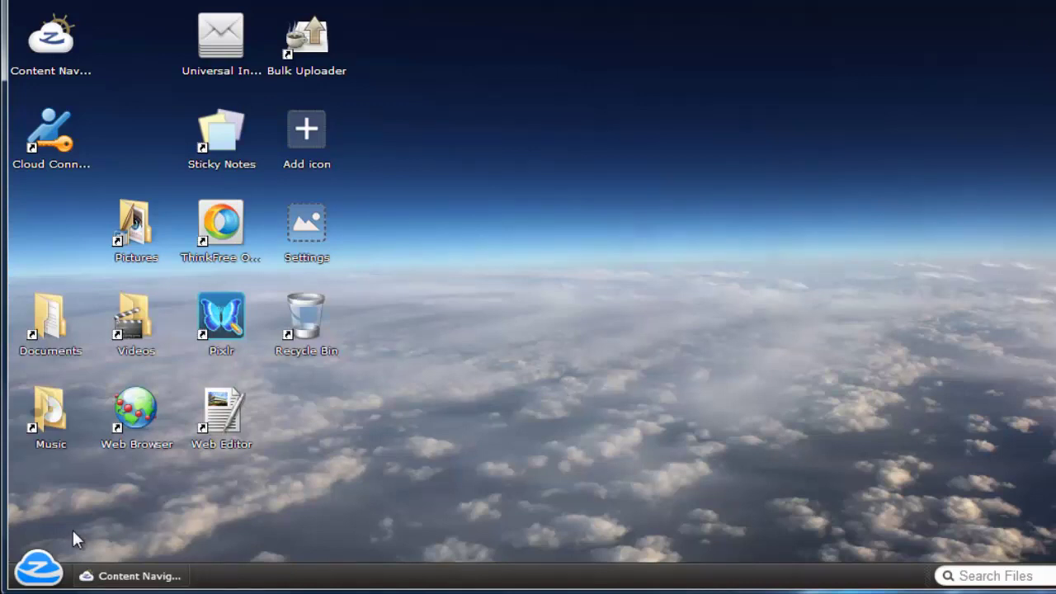
pyautogui.click(117, 570)
pyautogui.click(120, 576)
# Step: Connect Dropbox to ZeroPC through the Cloud Connect Manager, signing in and allowing access to all files and folders
pyautogui.click(54, 128)
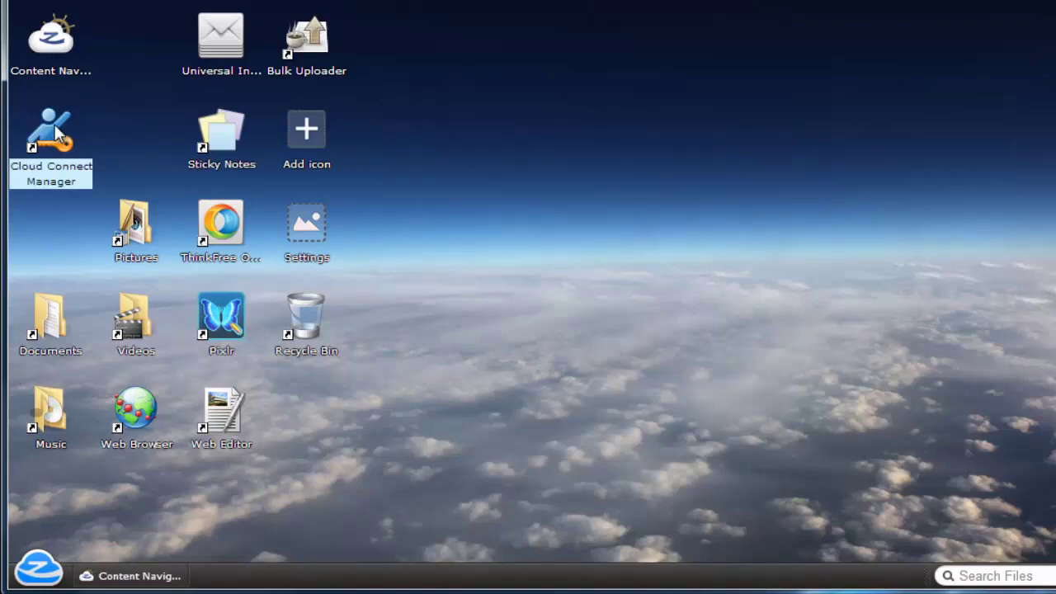
pyautogui.doubleClick(54, 130)
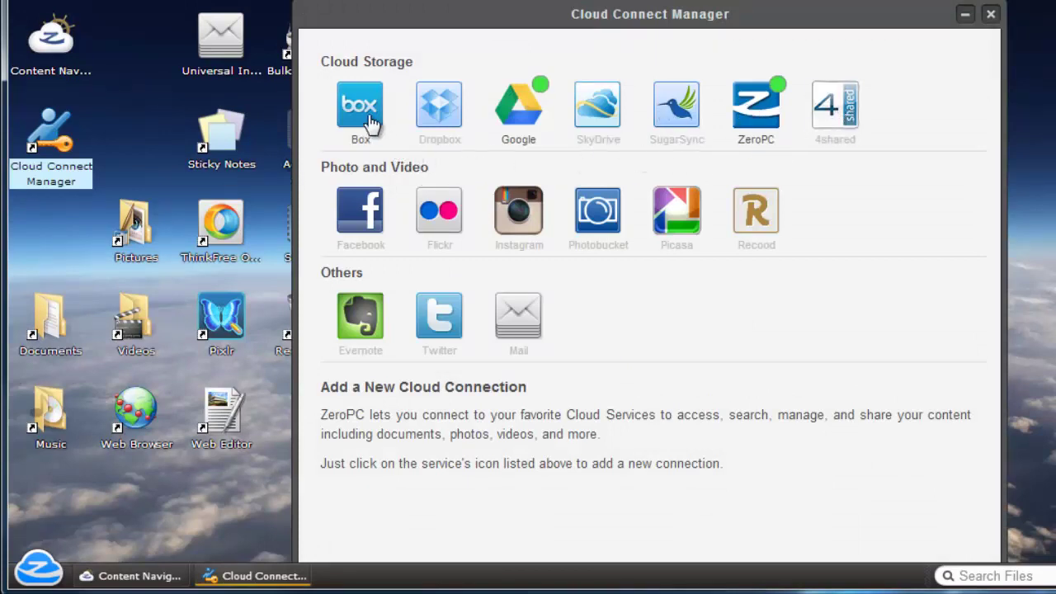
pyautogui.click(422, 121)
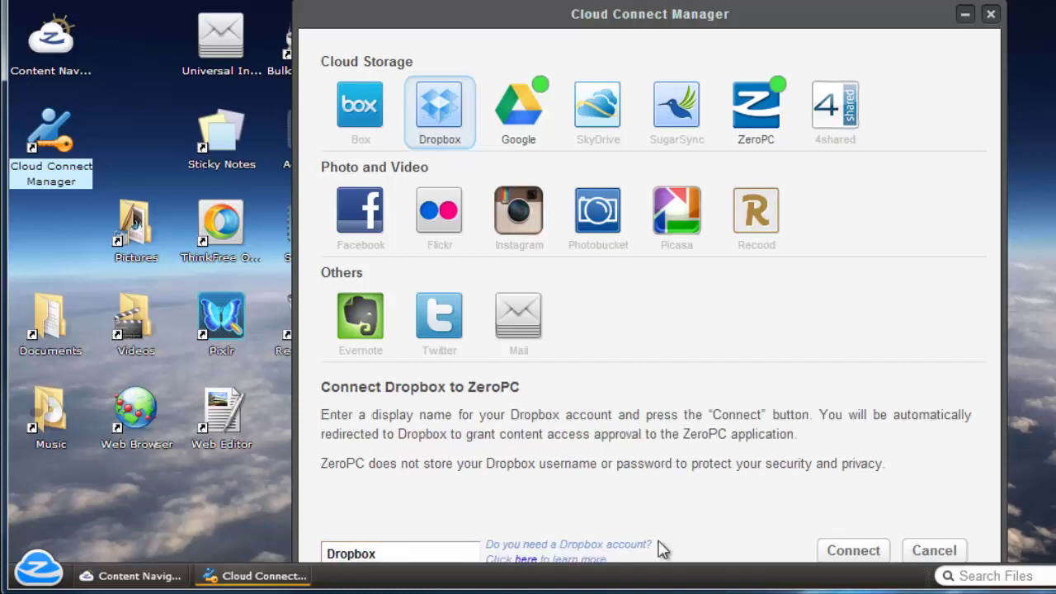
pyautogui.click(835, 553)
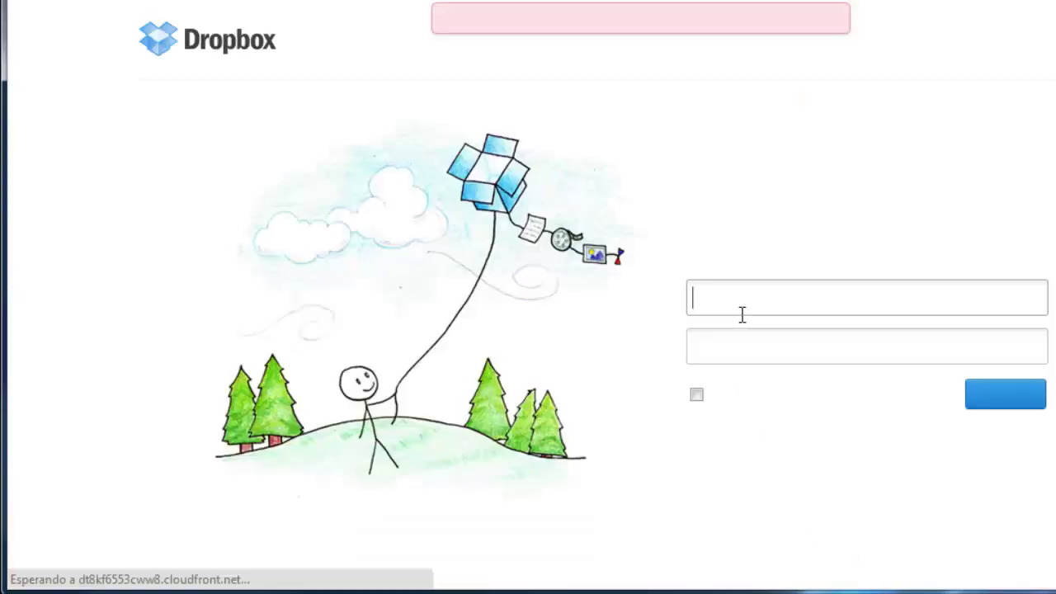
pyautogui.click(746, 305)
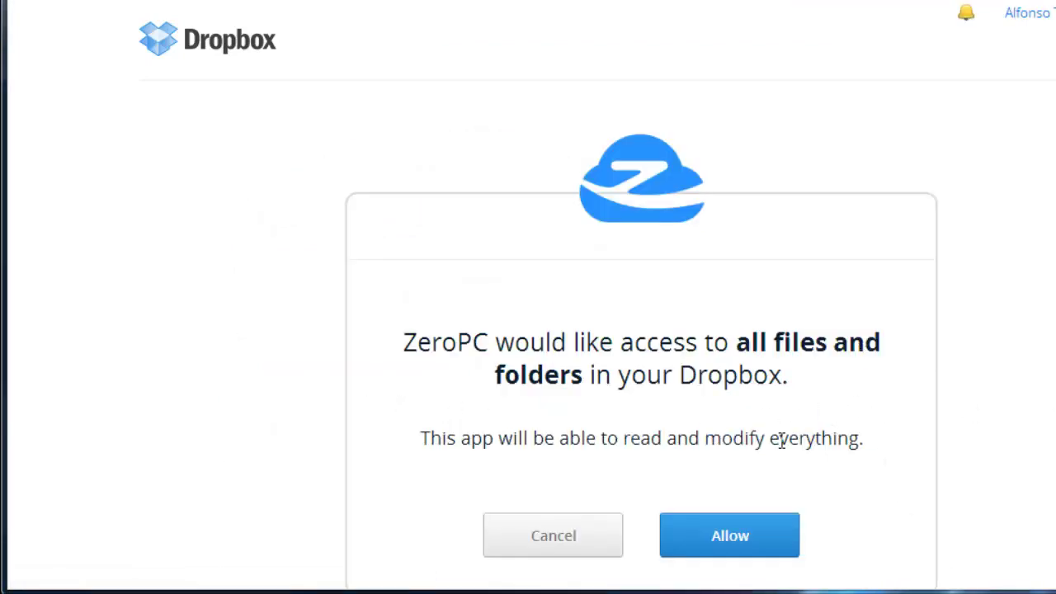
pyautogui.click(751, 537)
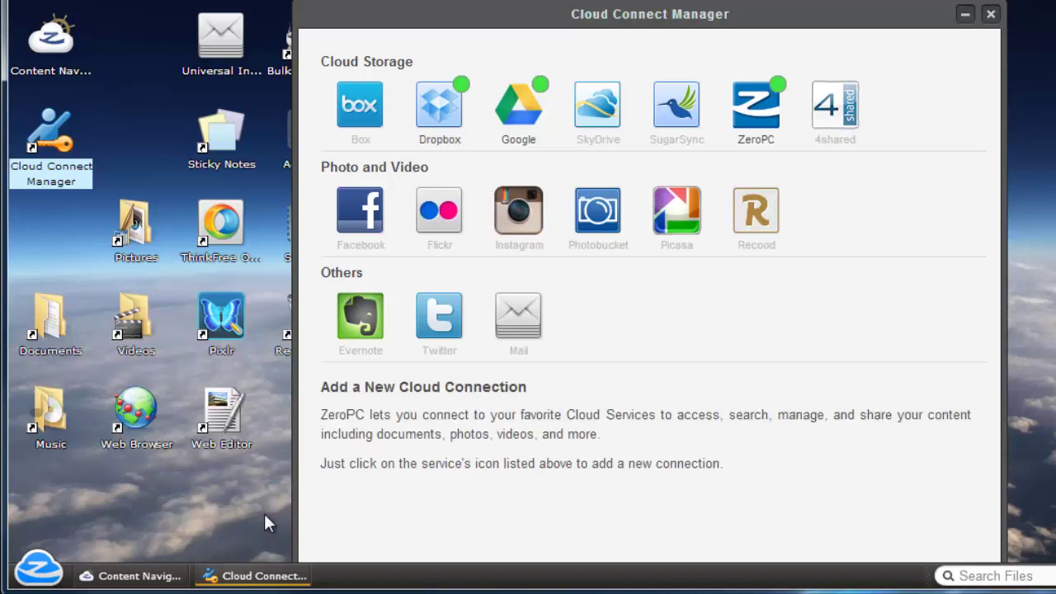
# Step: In the Content Navigator, collapse the Google storage and open Dropbox's Cargas de cámara folder
pyautogui.click(179, 575)
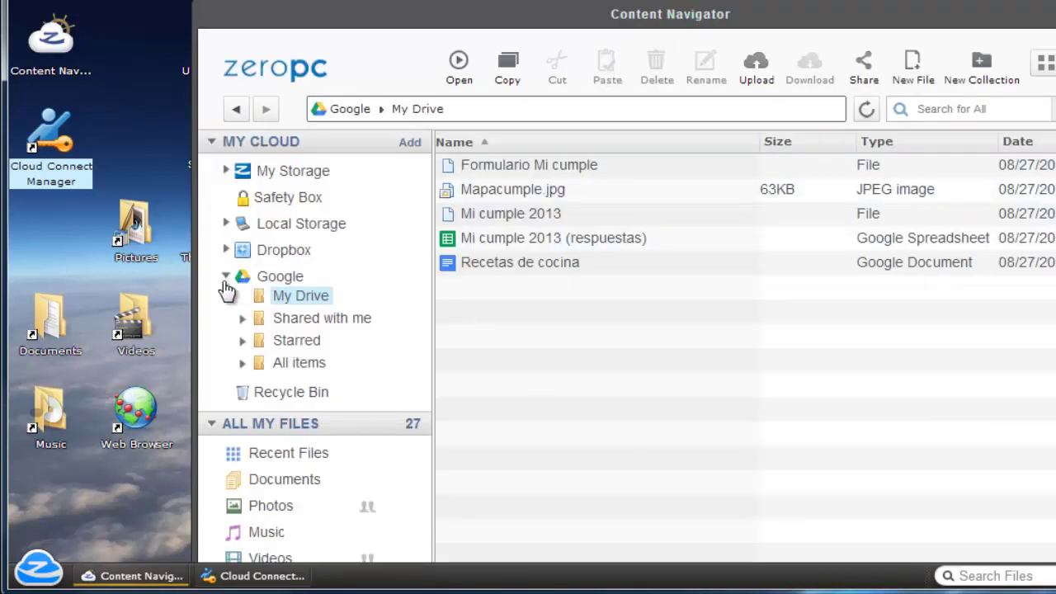
pyautogui.click(226, 278)
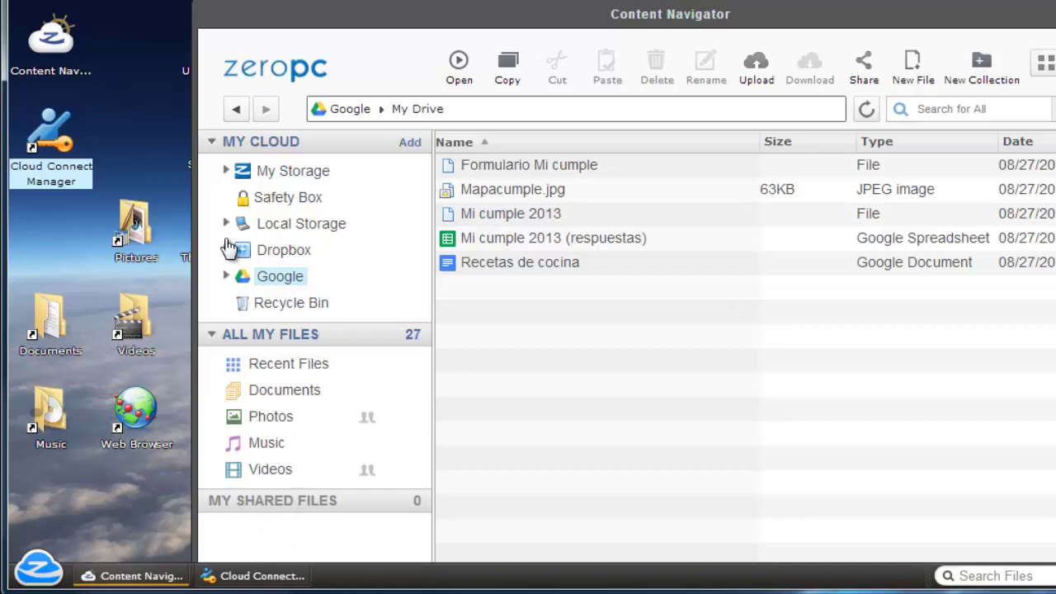
pyautogui.click(228, 252)
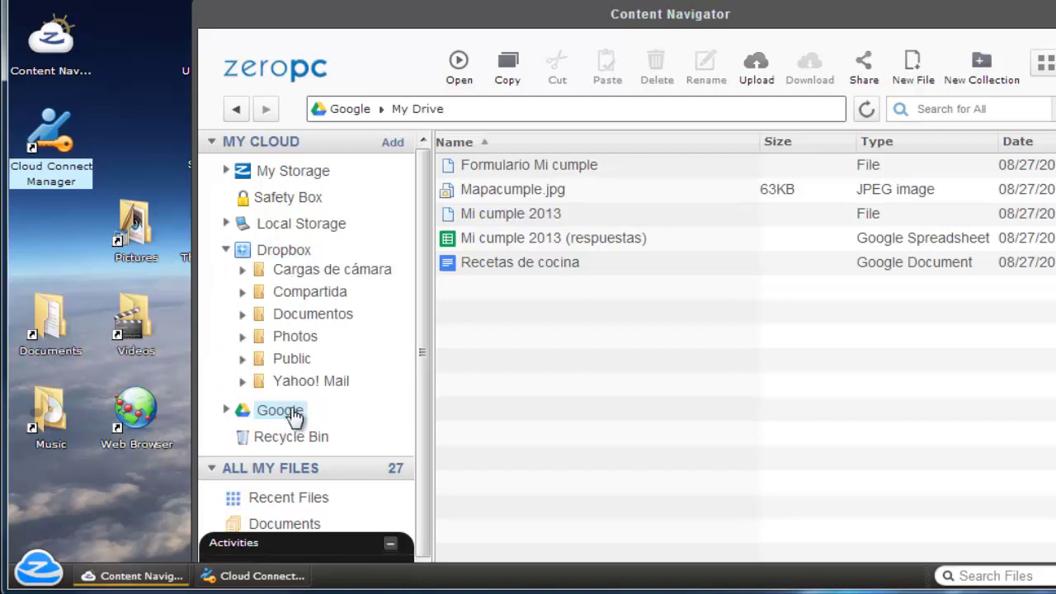
pyautogui.click(295, 276)
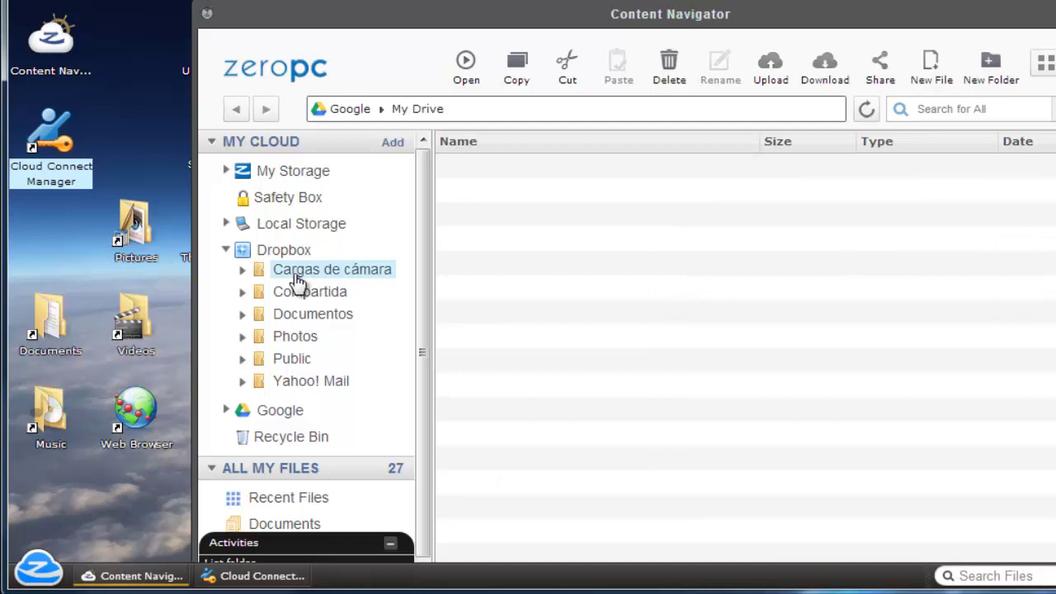
# Step: Browse Dropbox's Compartida, Documentos and Photos folders in the Content Navigator, and collapse the Dropbox storage
pyautogui.click(292, 296)
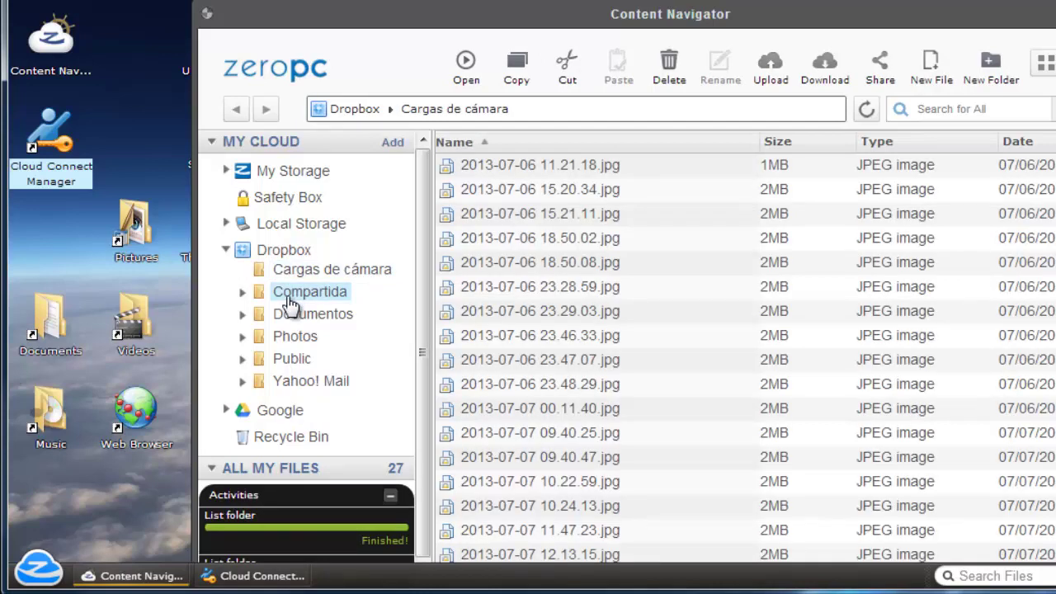
pyautogui.click(294, 320)
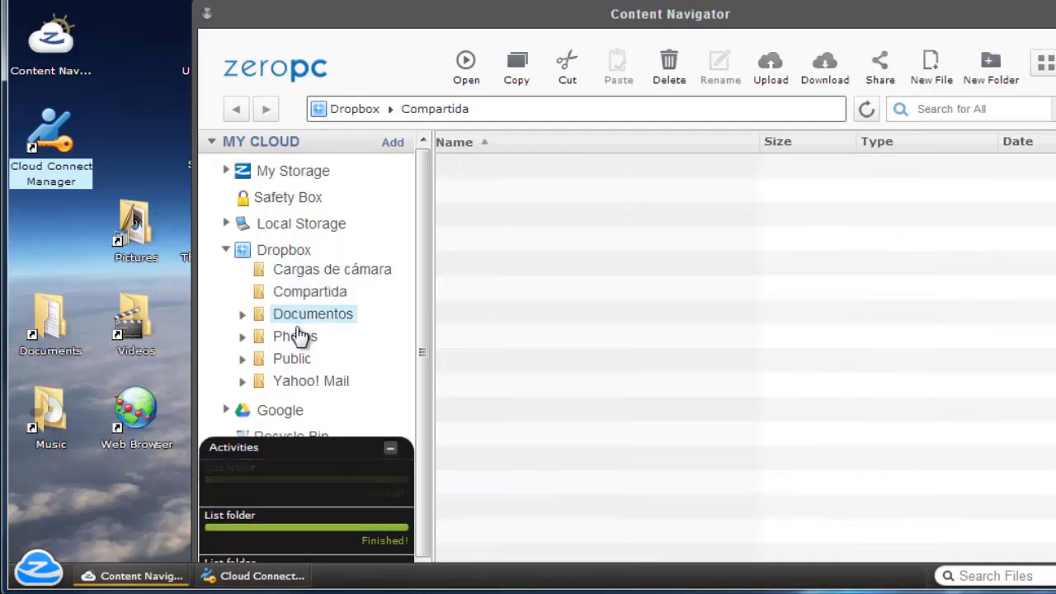
pyautogui.click(299, 336)
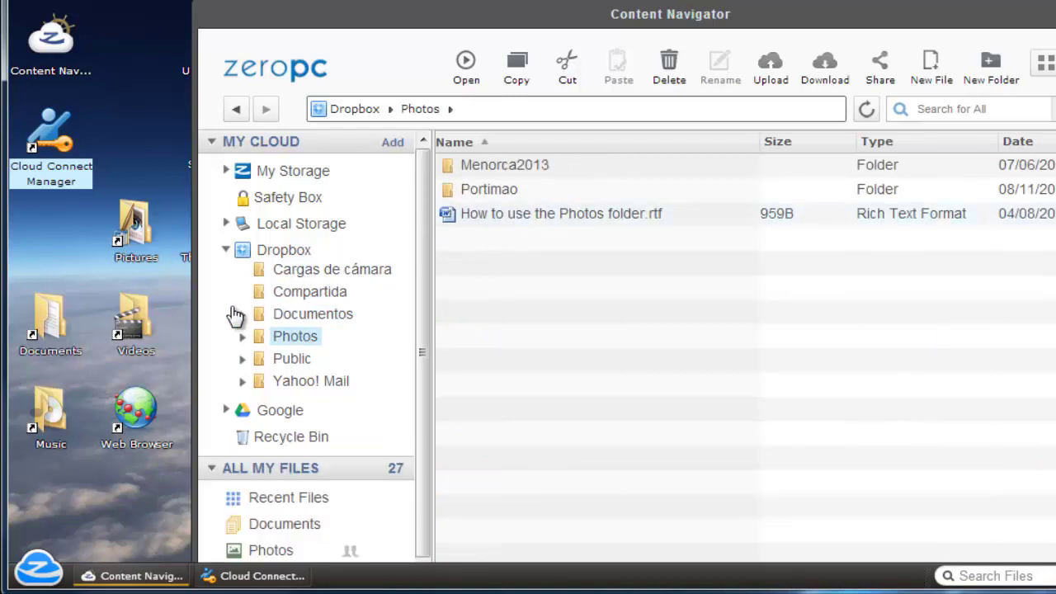
pyautogui.click(226, 250)
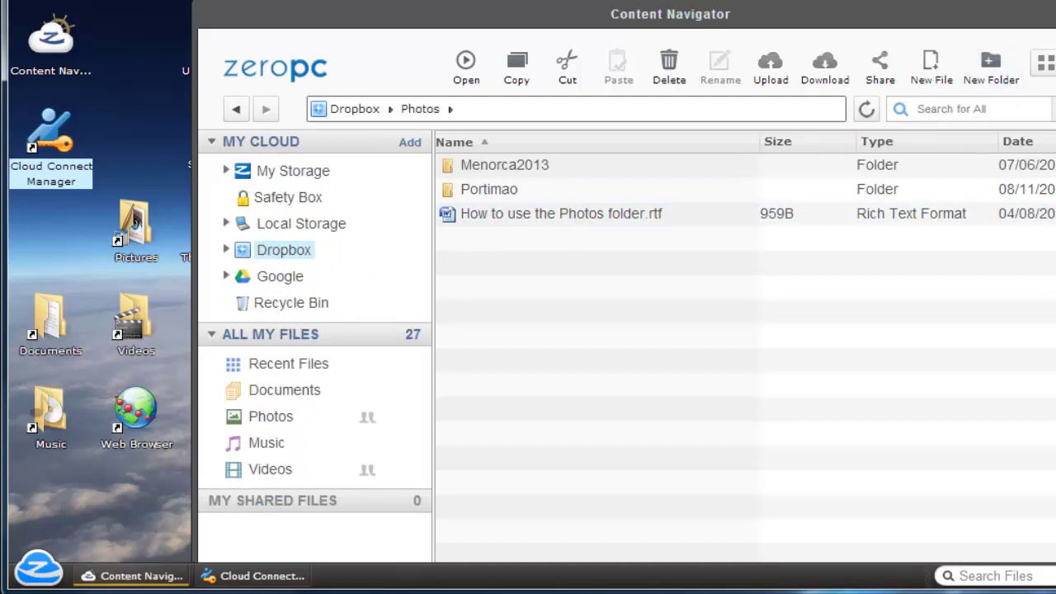
# Step: Close the Content Navigator and the Cloud Connect Manager to clear the desktop
pyautogui.hotkey('alt', 'F4')
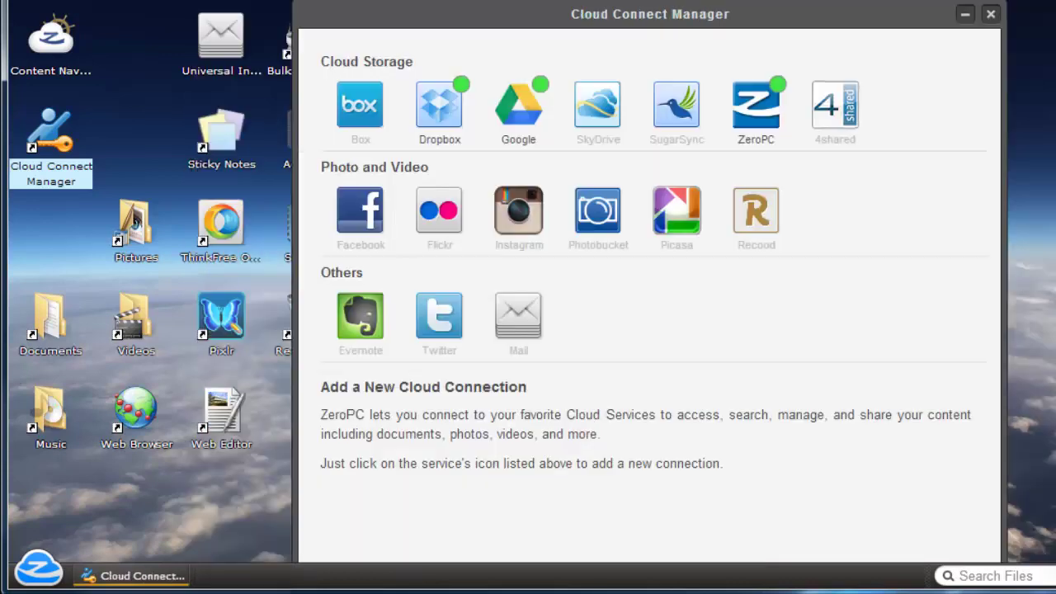
pyautogui.click(989, 12)
pyautogui.click(376, 198)
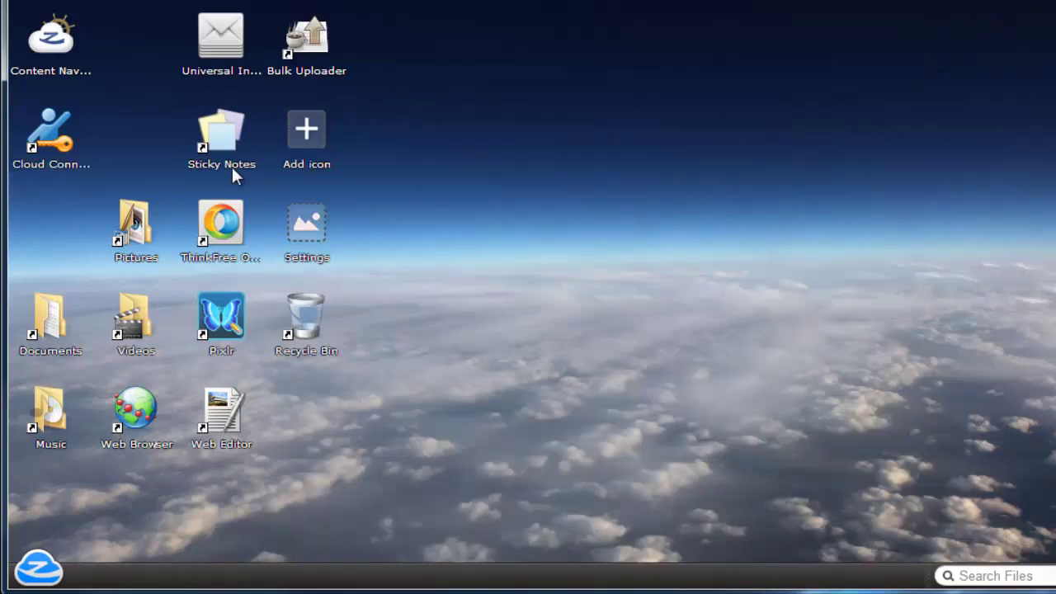
# Step: Upload ej1.jpg from the computer's Pictures folder to the My Storage Desktop folder with the File Uploader, and close the uploader
pyautogui.click(59, 568)
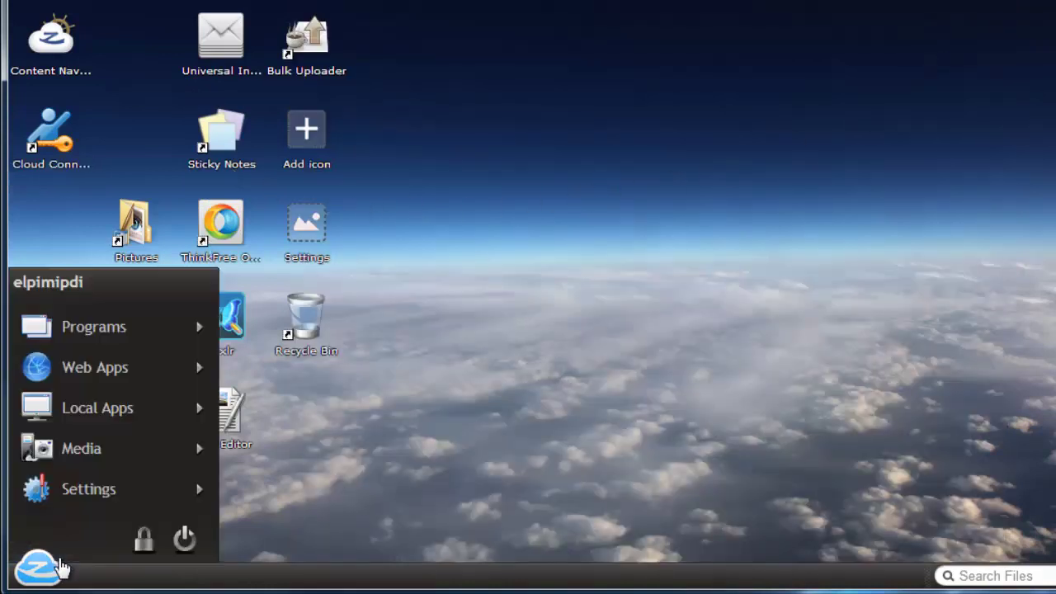
pyautogui.moveTo(91, 350)
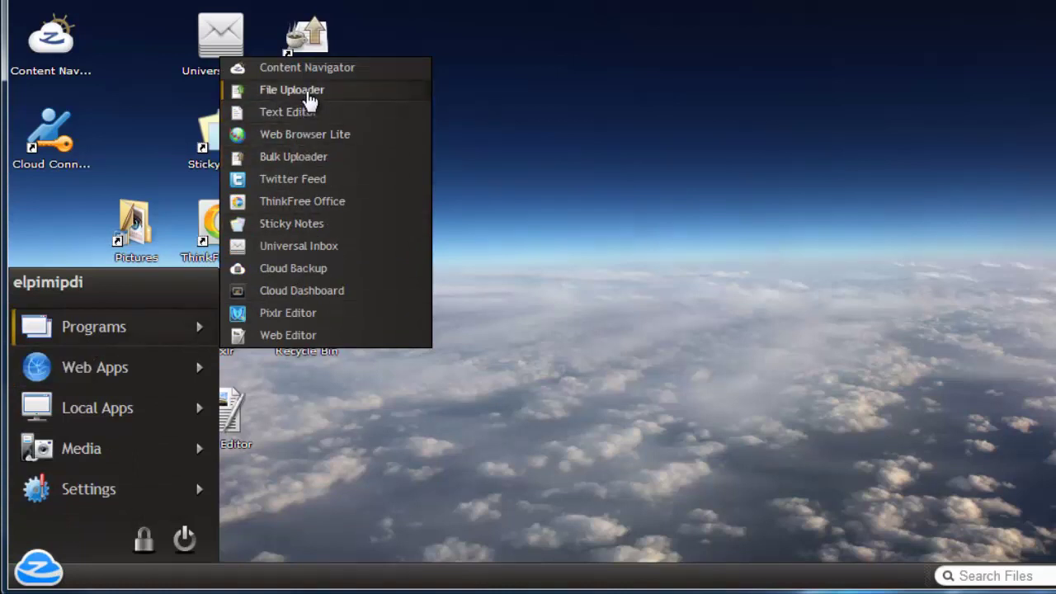
pyautogui.click(310, 99)
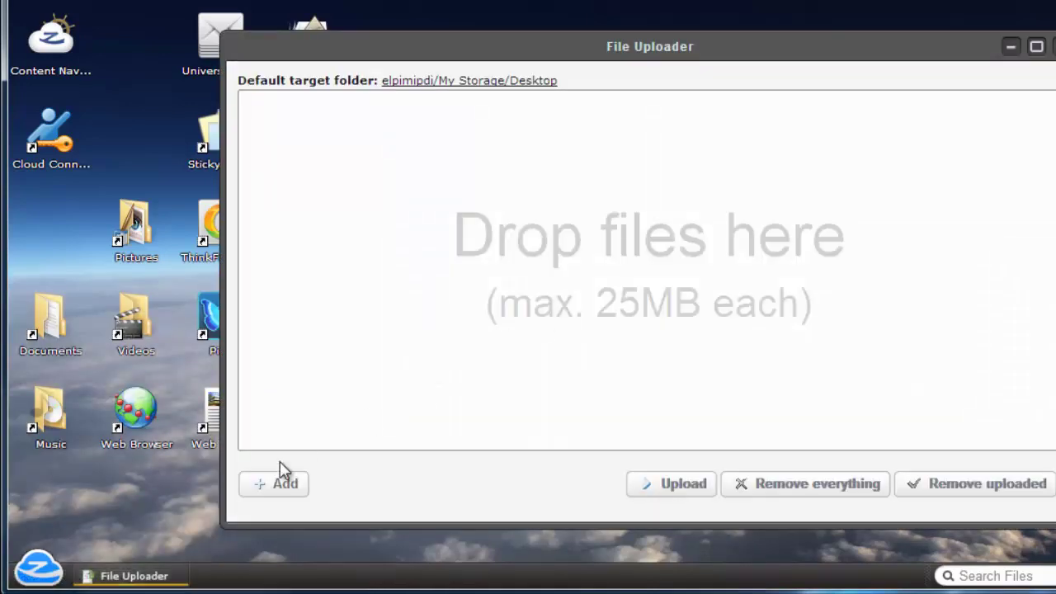
pyautogui.click(278, 483)
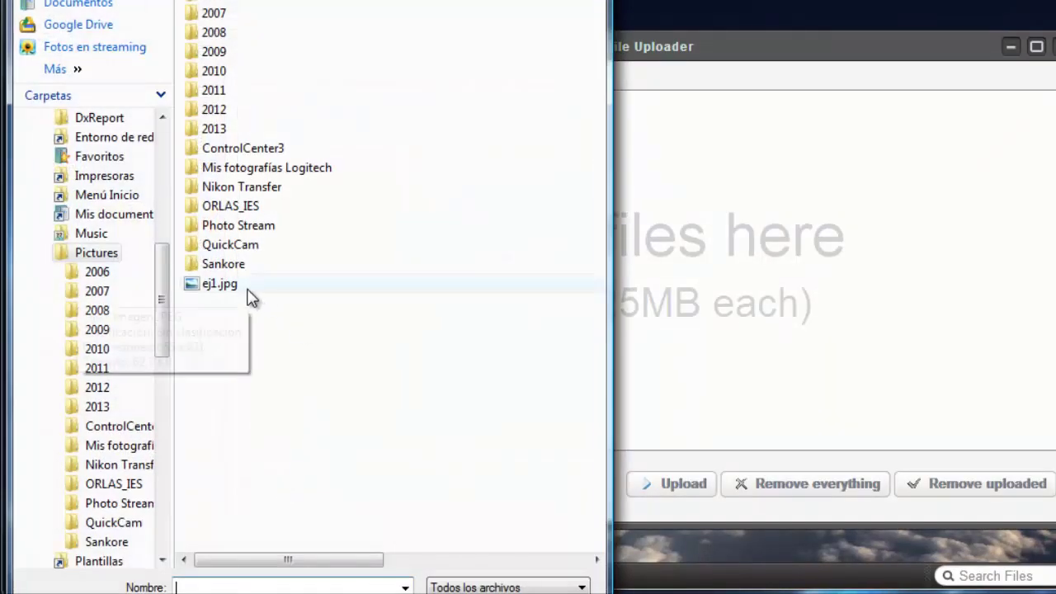
pyautogui.click(233, 295)
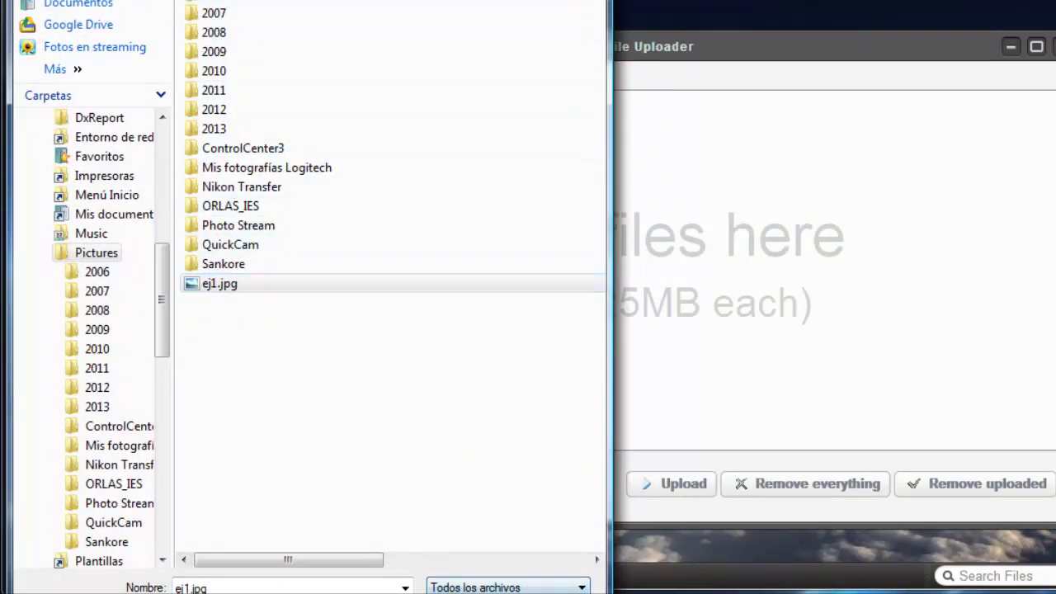
pyautogui.press('Return')
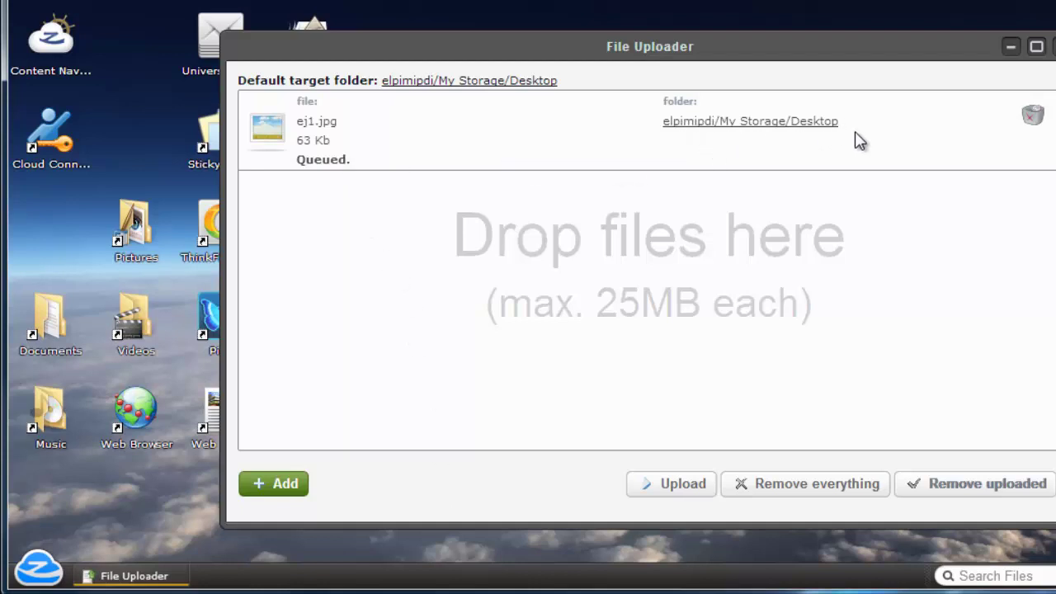
pyautogui.click(688, 490)
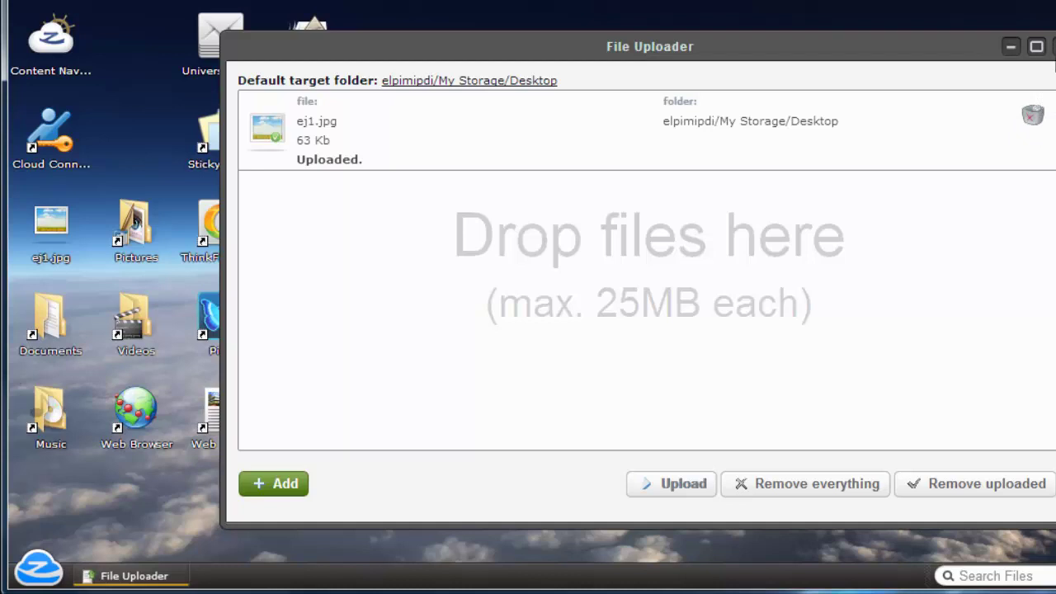
pyautogui.click(1053, 47)
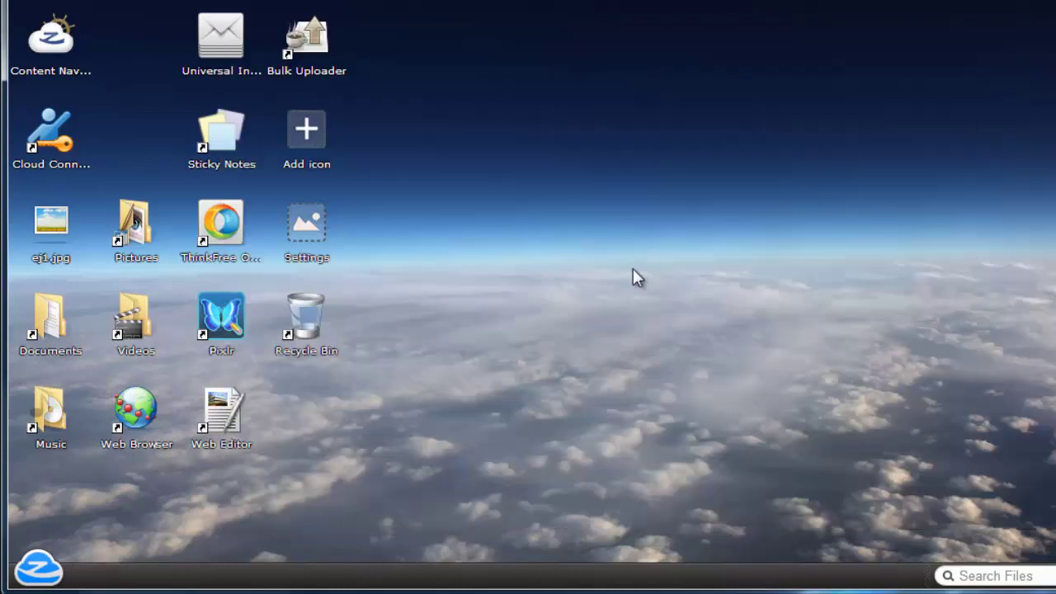
# Step: Open the Desktop folder of My Storage in the Content Navigator and cut ej1.jpg
pyautogui.doubleClick(48, 328)
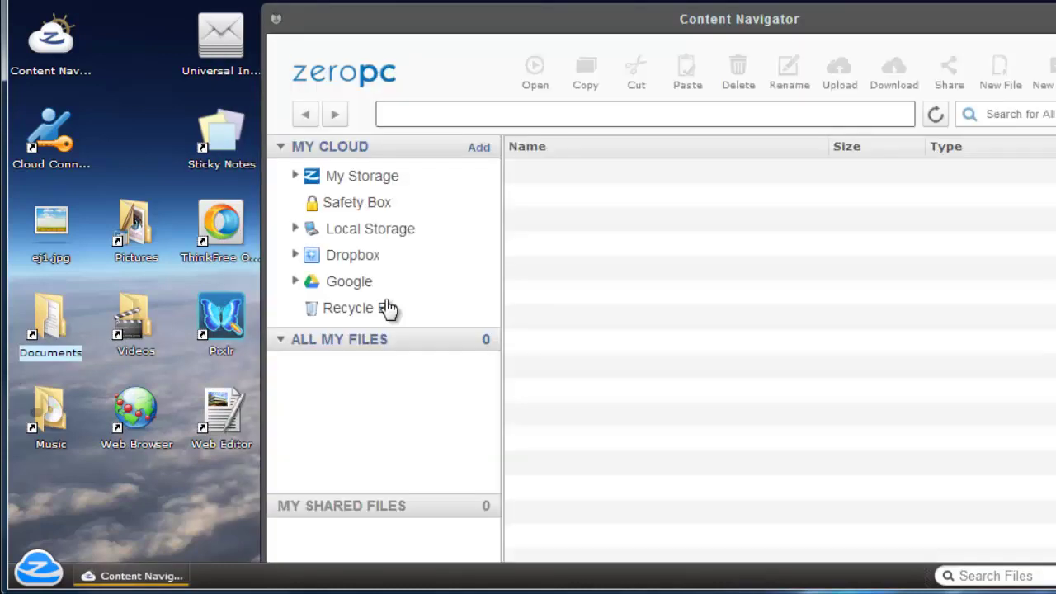
pyautogui.click(372, 180)
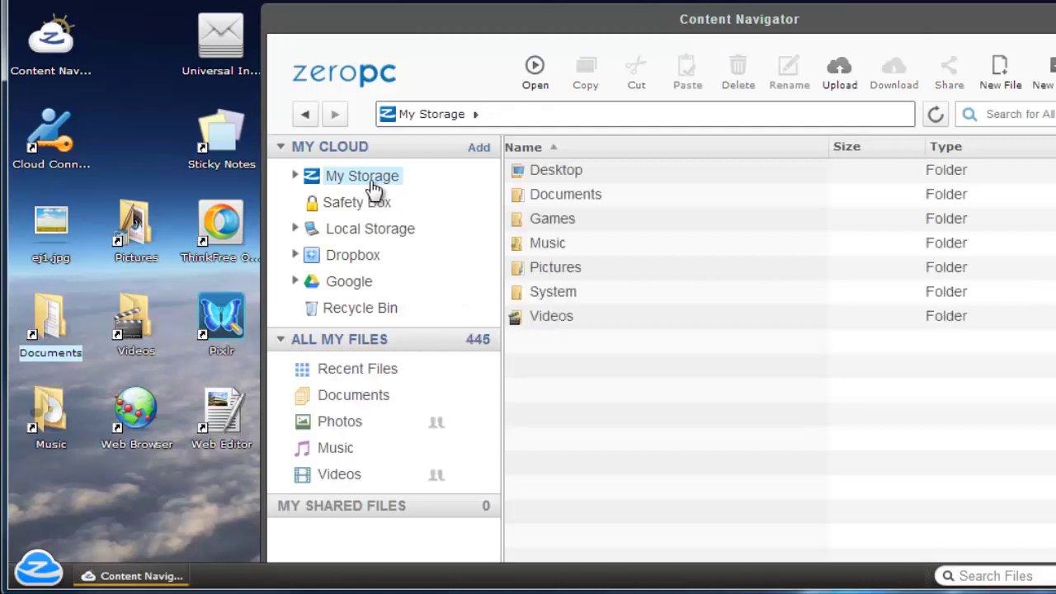
pyautogui.doubleClick(553, 171)
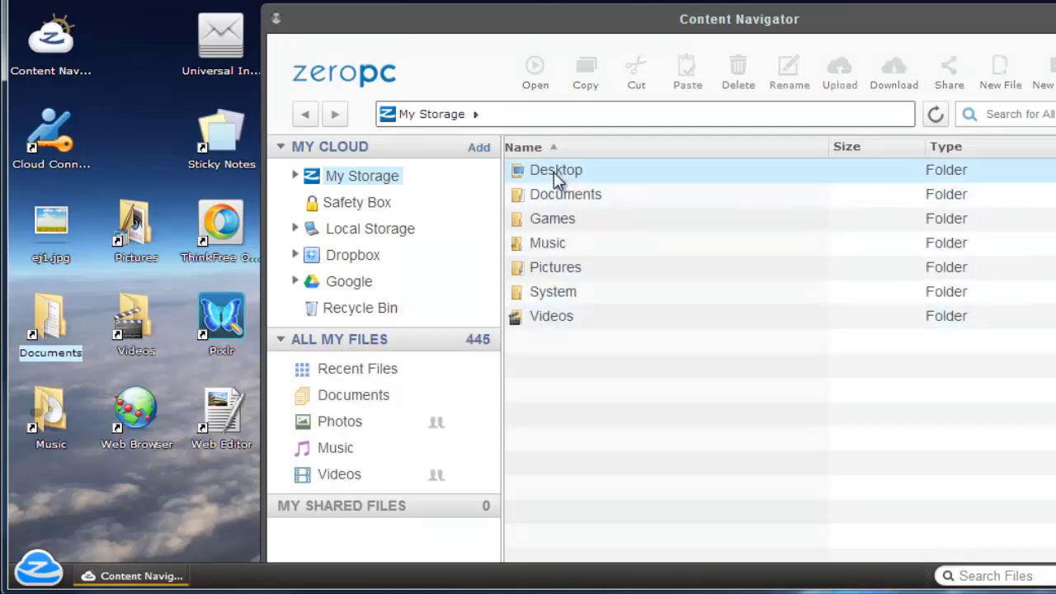
pyautogui.click(553, 174)
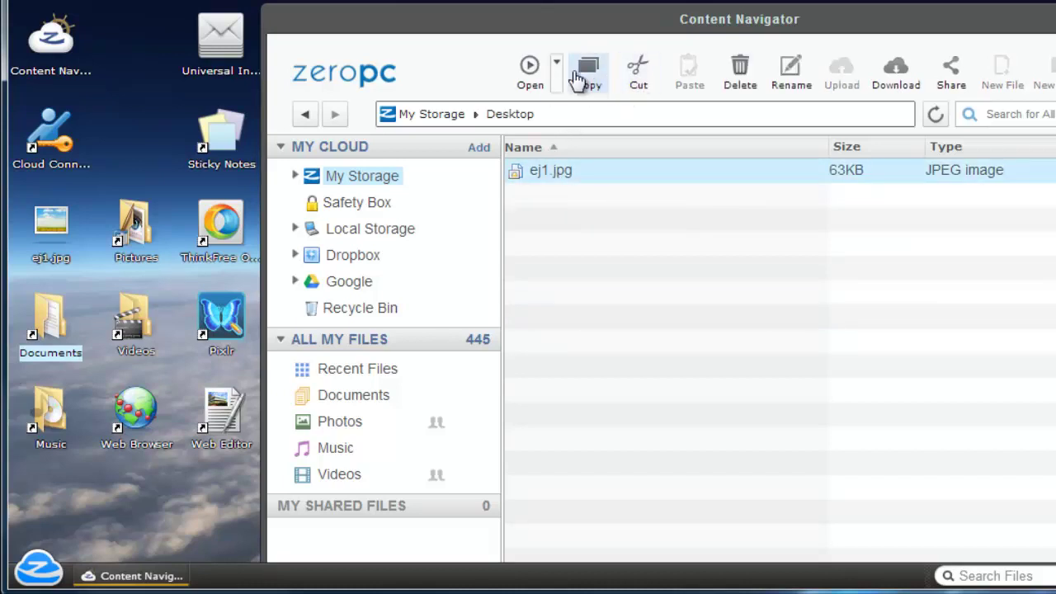
pyautogui.click(633, 73)
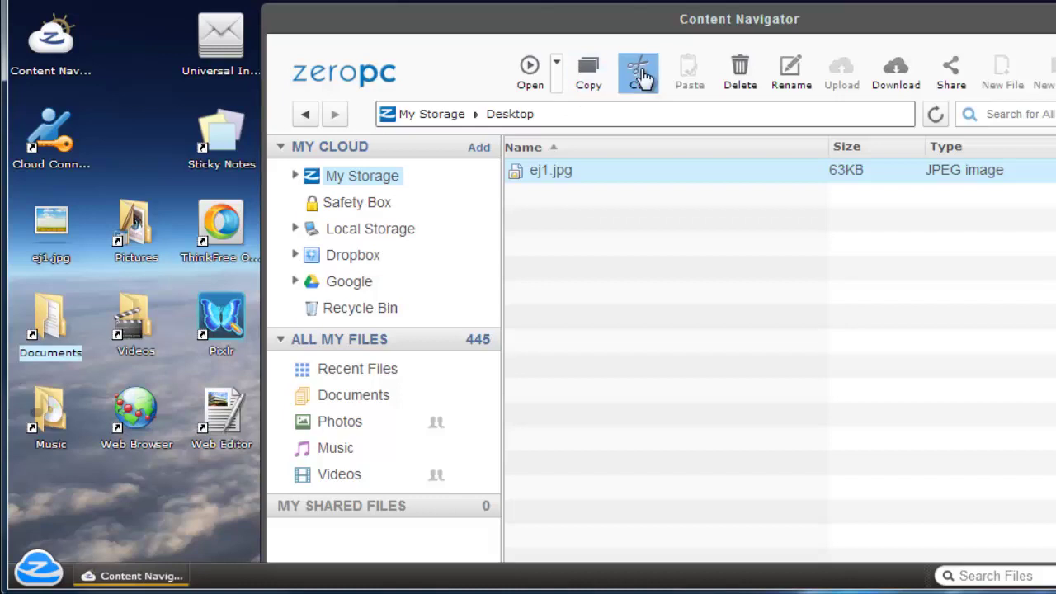
# Step: Expand the Google storage and paste ej1.jpg into its My Drive folder
pyautogui.click(349, 289)
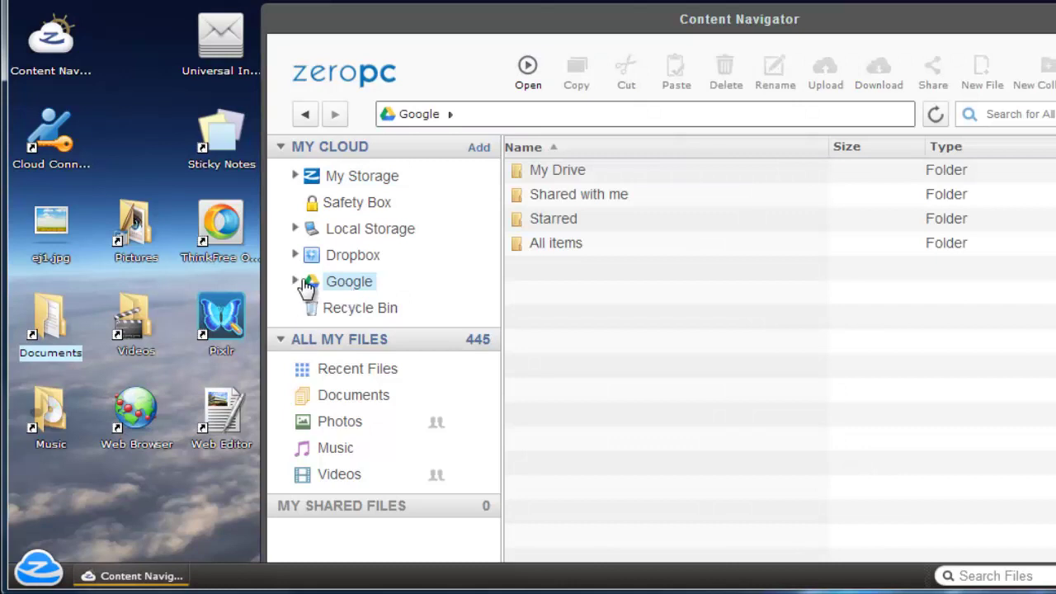
pyautogui.click(295, 281)
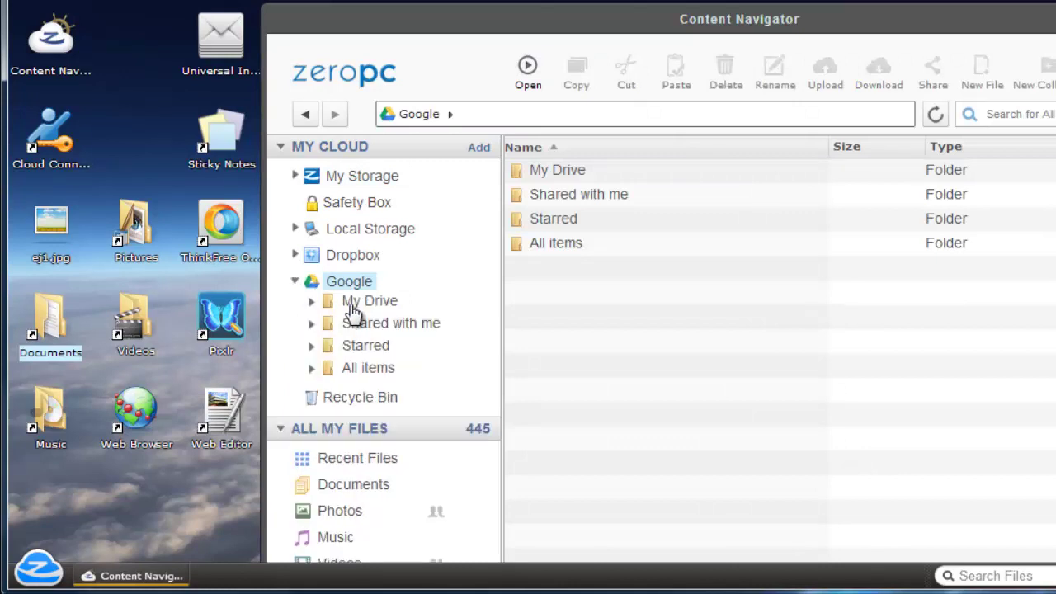
pyautogui.click(351, 305)
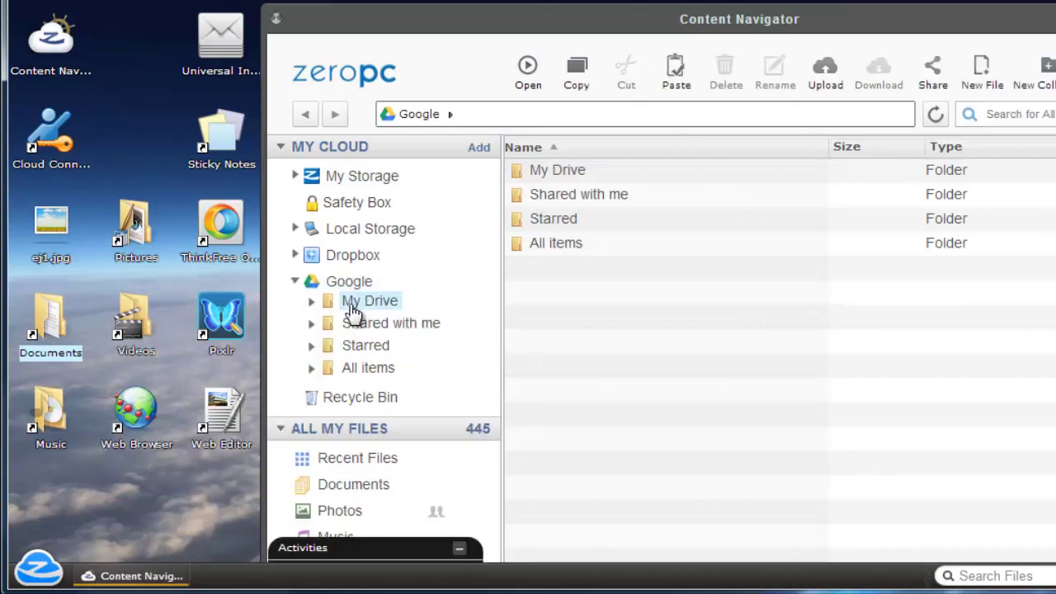
pyautogui.rightClick(670, 399)
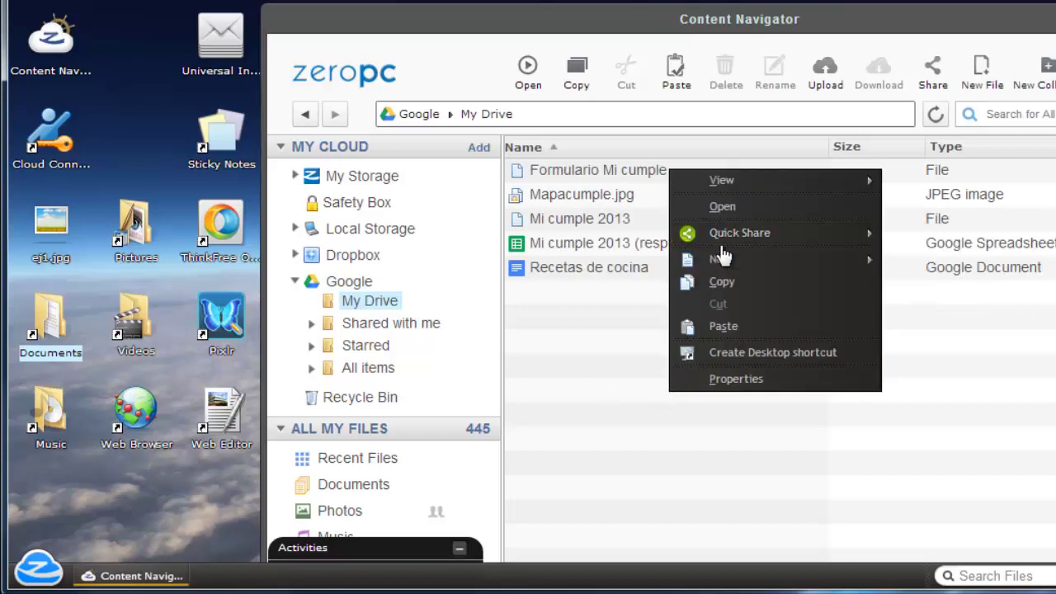
pyautogui.click(724, 326)
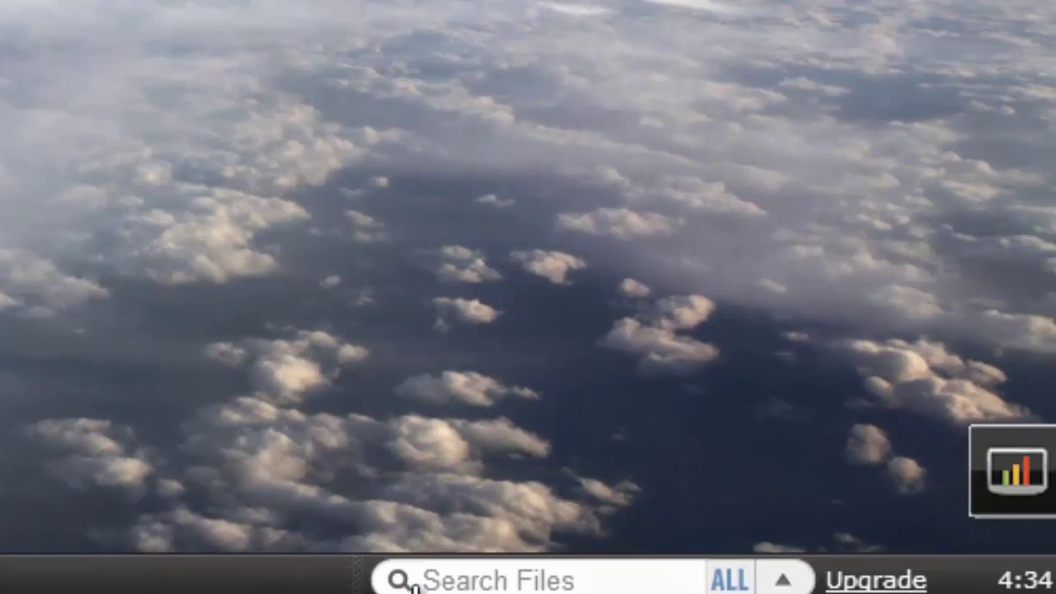
# Step: Search all connected storages for ej1*.*, viewing the advanced search options for time, file type and service before running it
pyautogui.click(433, 578)
pyautogui.write('ei1')
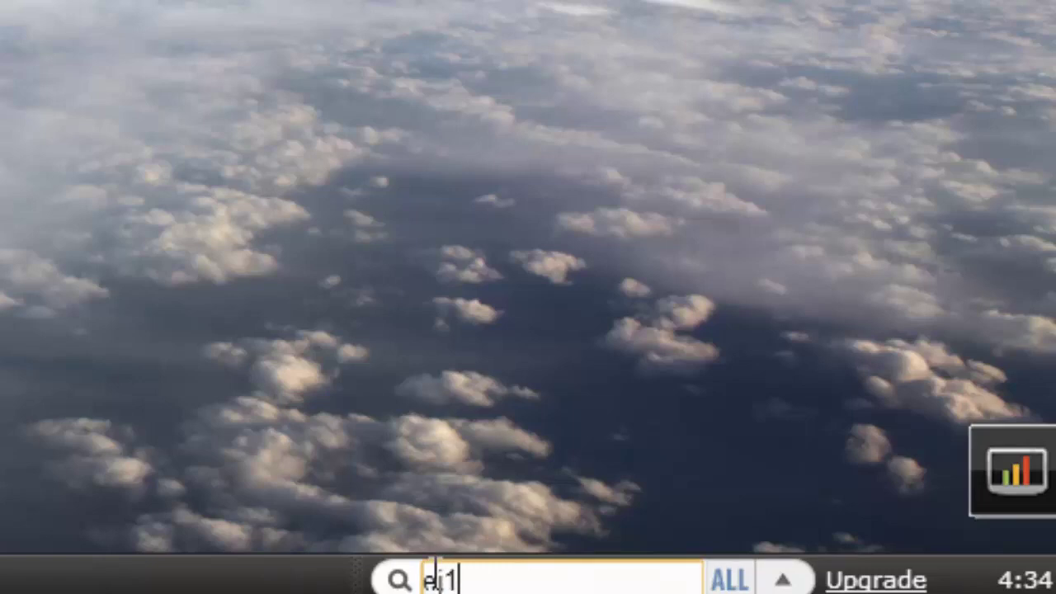
pyautogui.write('*.*')
pyautogui.click(777, 581)
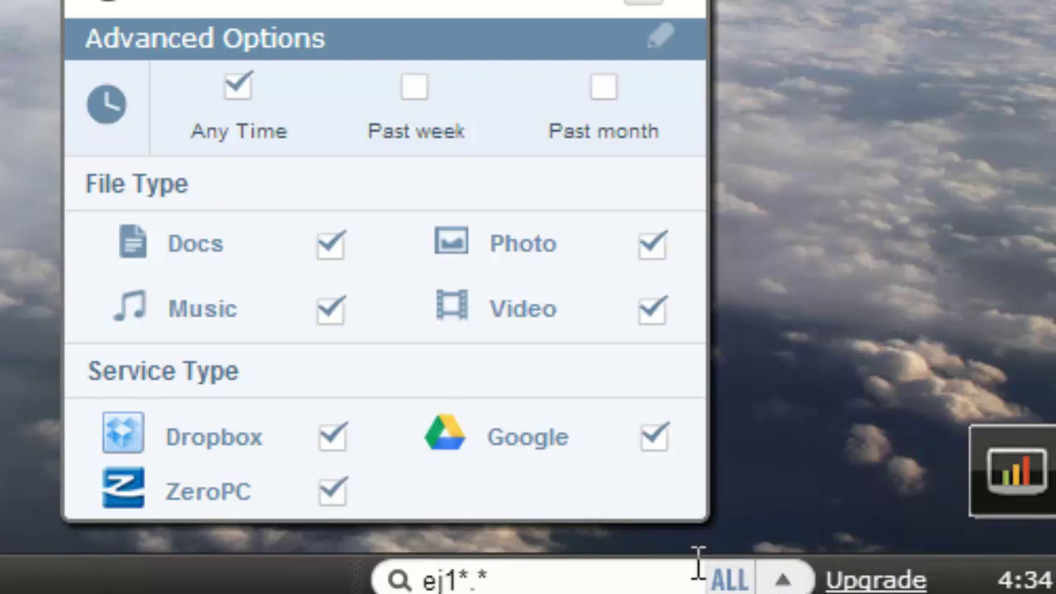
pyautogui.click(651, 565)
pyautogui.press('Return')
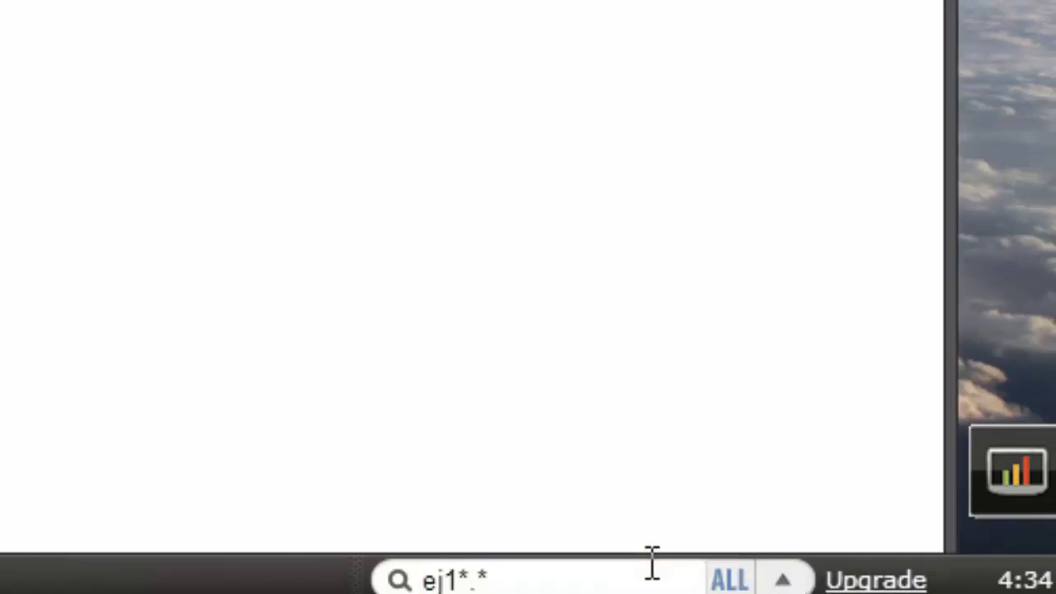